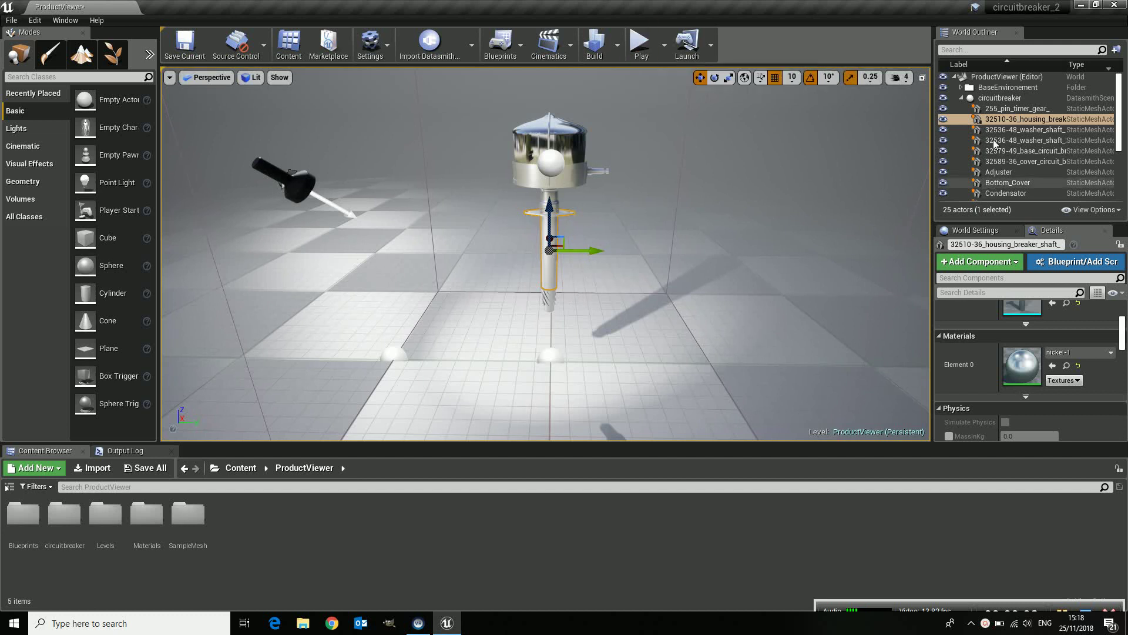
Select the pin timer gear and the six top breaker parts, sliding them sideways and back.
{"action": "left_click", "coordinate": [1007, 108]}
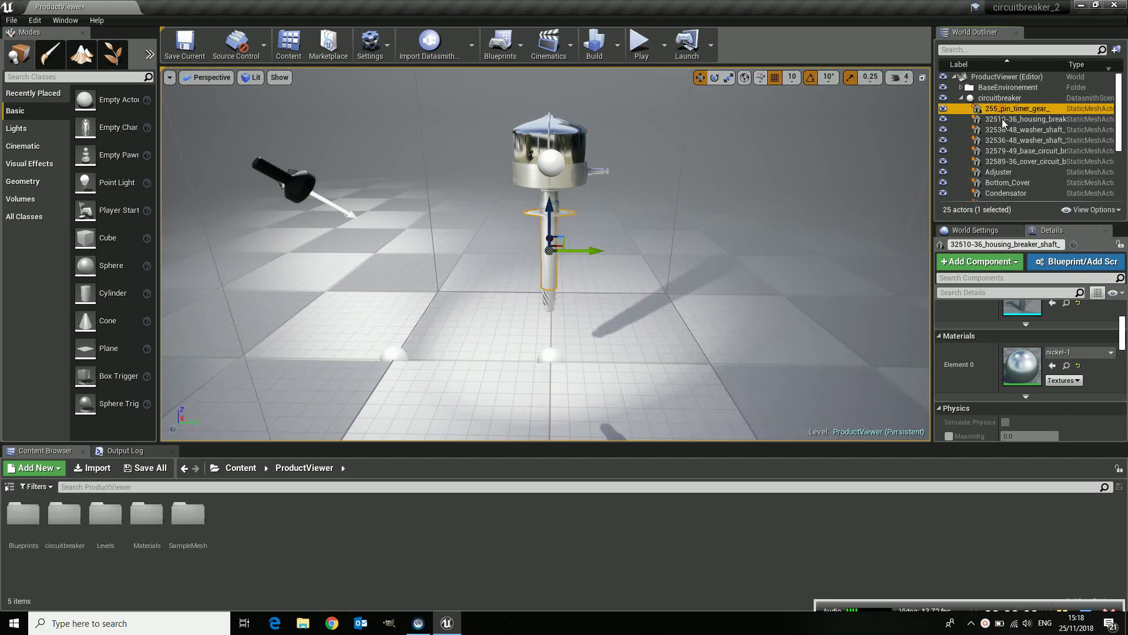
{"action": "left_click", "coordinate": [997, 161], "text": "shift"}
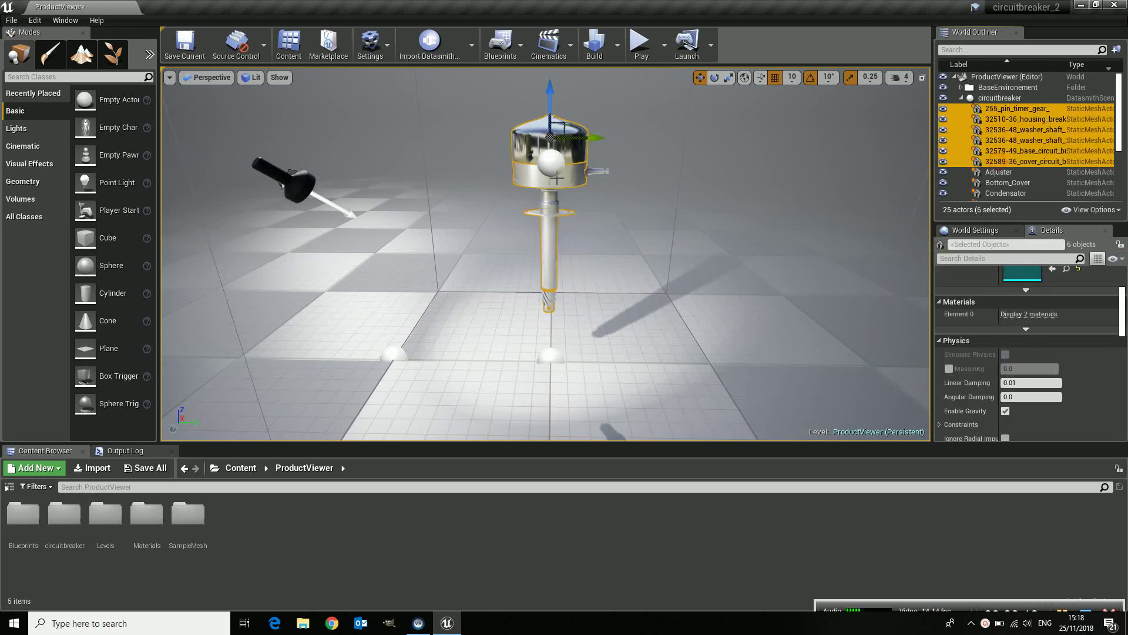
{"action": "mouse_move", "coordinate": [587, 139]}
{"action": "left_mouse_down"}
{"action": "mouse_move", "coordinate": [746, 146]}
{"action": "mouse_move", "coordinate": [589, 141]}
{"action": "mouse_move", "coordinate": [687, 148]}
{"action": "mouse_move", "coordinate": [595, 150]}
{"action": "left_mouse_up"}
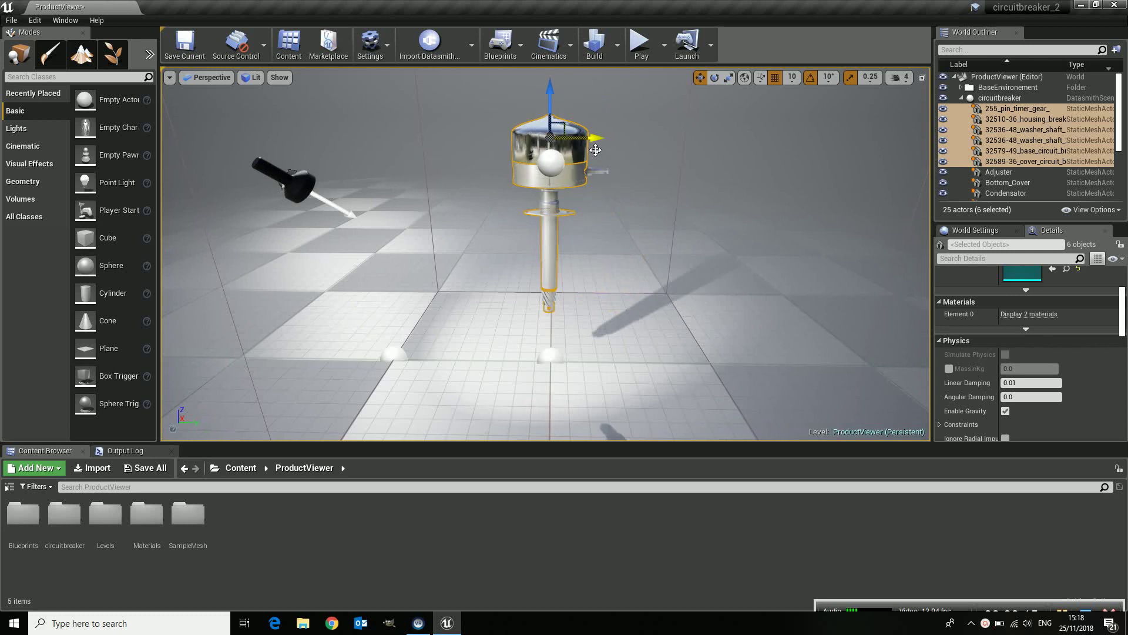
Check the blueprint options, then select Floor, ProductViewer_Collector and the base breaker part.
{"action": "left_click", "coordinate": [524, 46]}
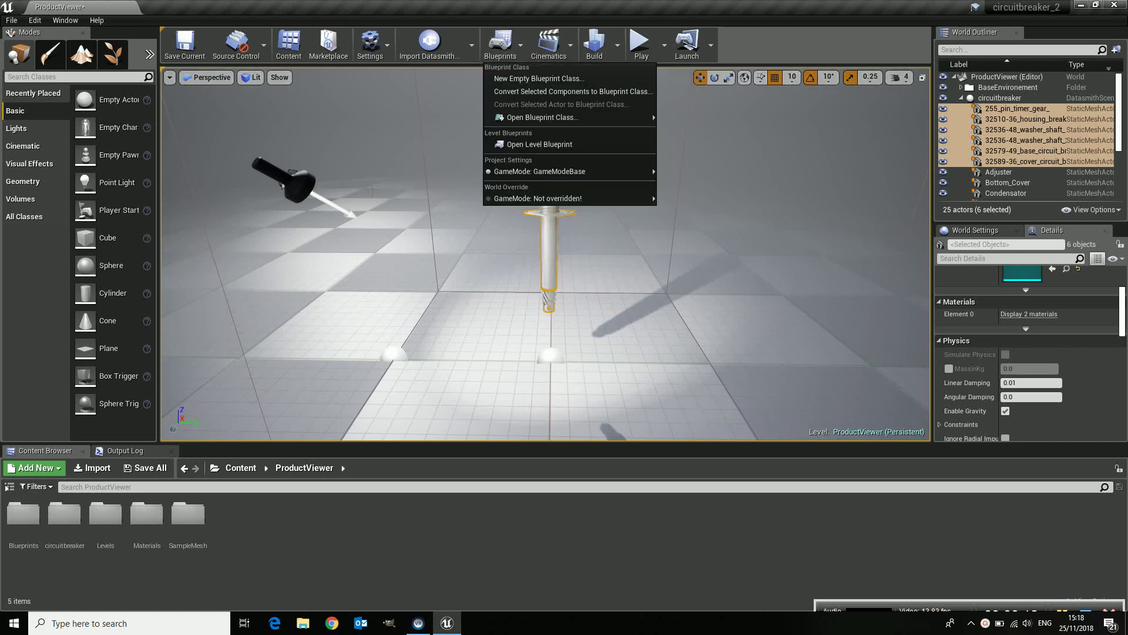
{"action": "left_click", "coordinate": [437, 179]}
{"action": "left_click", "coordinate": [438, 180]}
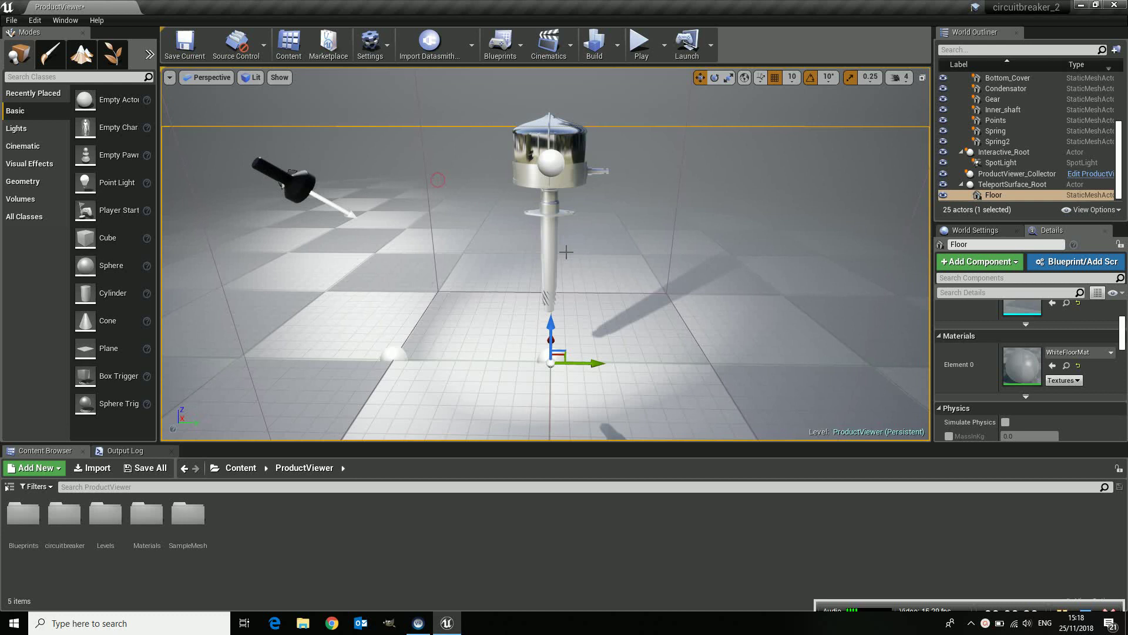
{"action": "left_click", "coordinate": [549, 173]}
{"action": "left_click", "coordinate": [570, 180]}
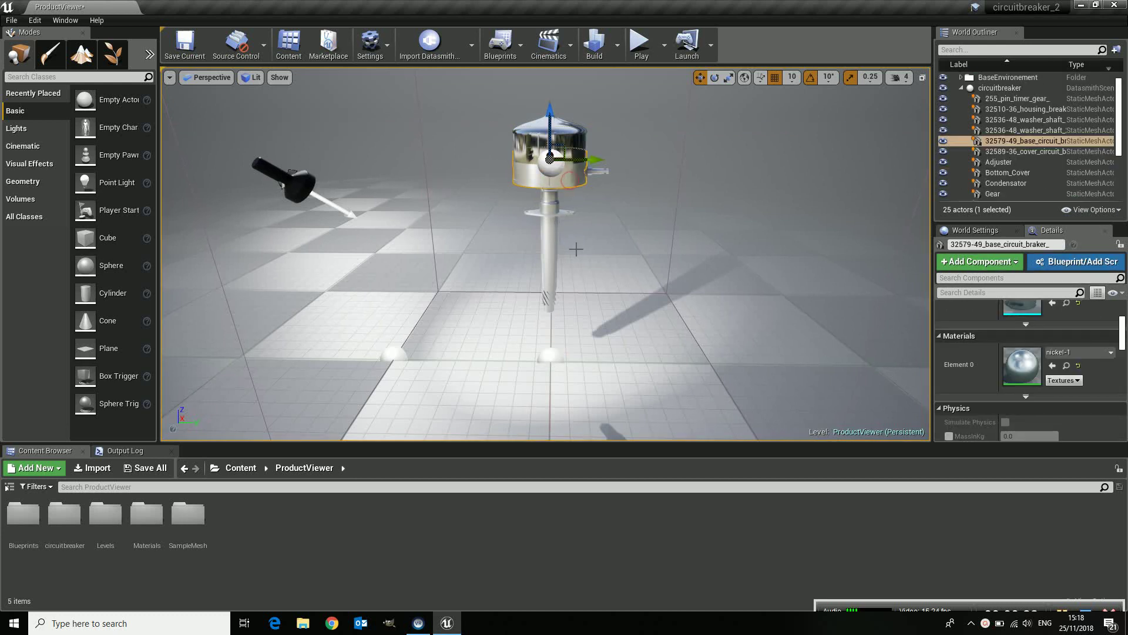
{"action": "right_click_drag", "start_coordinate": [576, 259], "coordinate": [563, 240]}
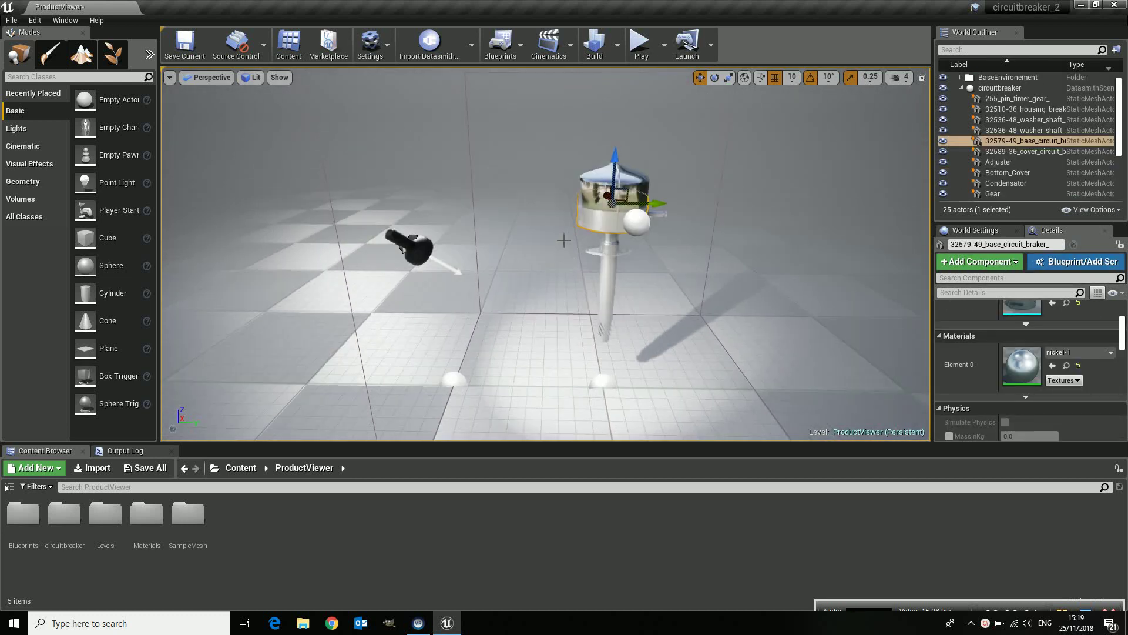
Parent cover 32589-36 under base 32579-49, then test-move the base and undo.
{"action": "left_click", "coordinate": [1007, 152]}
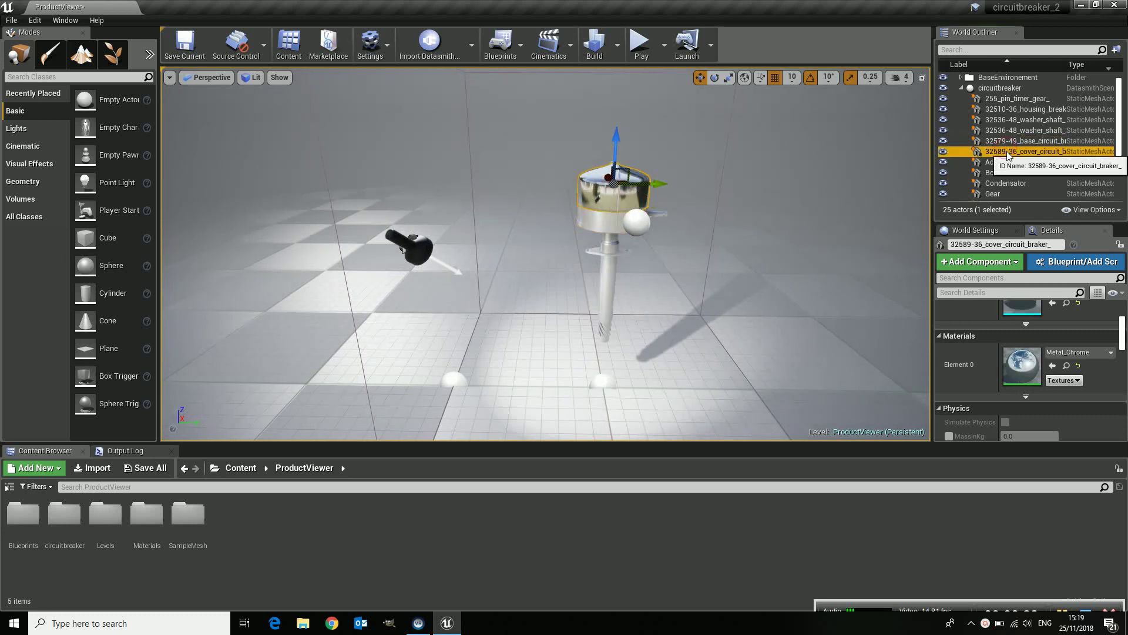
{"action": "left_click_drag", "start_coordinate": [1007, 152], "coordinate": [1008, 144]}
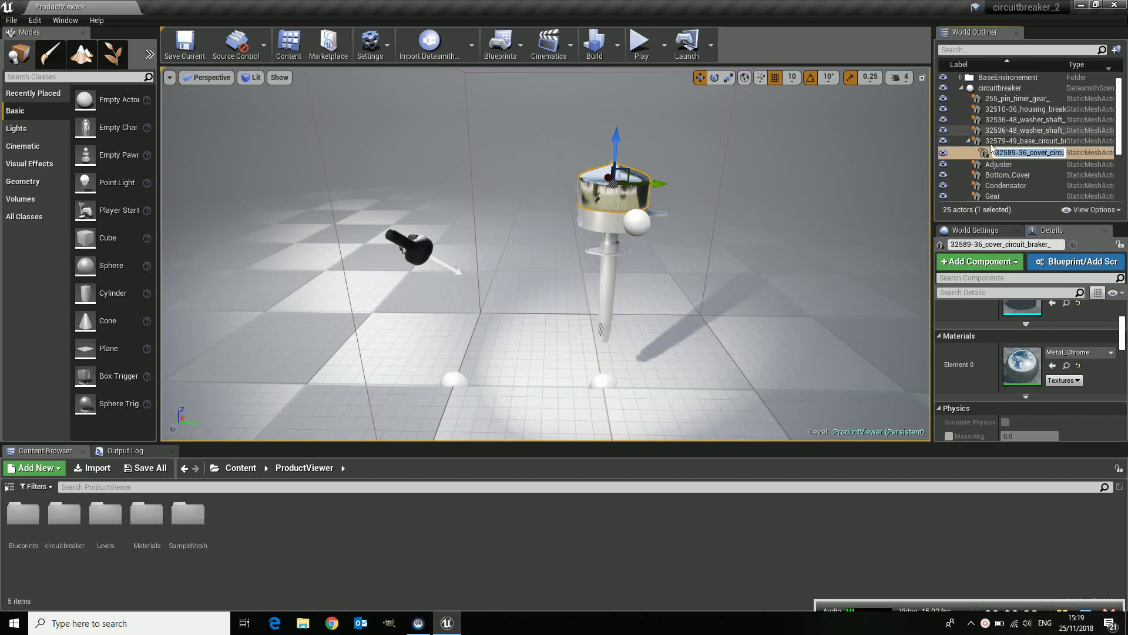
{"action": "left_click", "coordinate": [991, 145]}
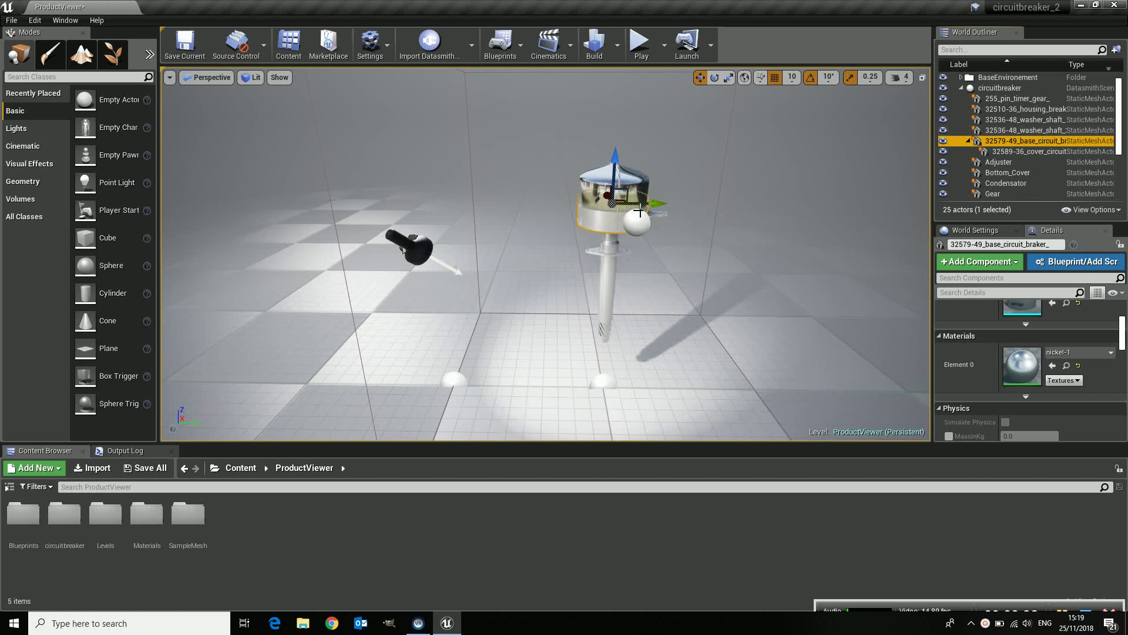
{"action": "left_click_drag", "start_coordinate": [646, 206], "coordinate": [779, 212]}
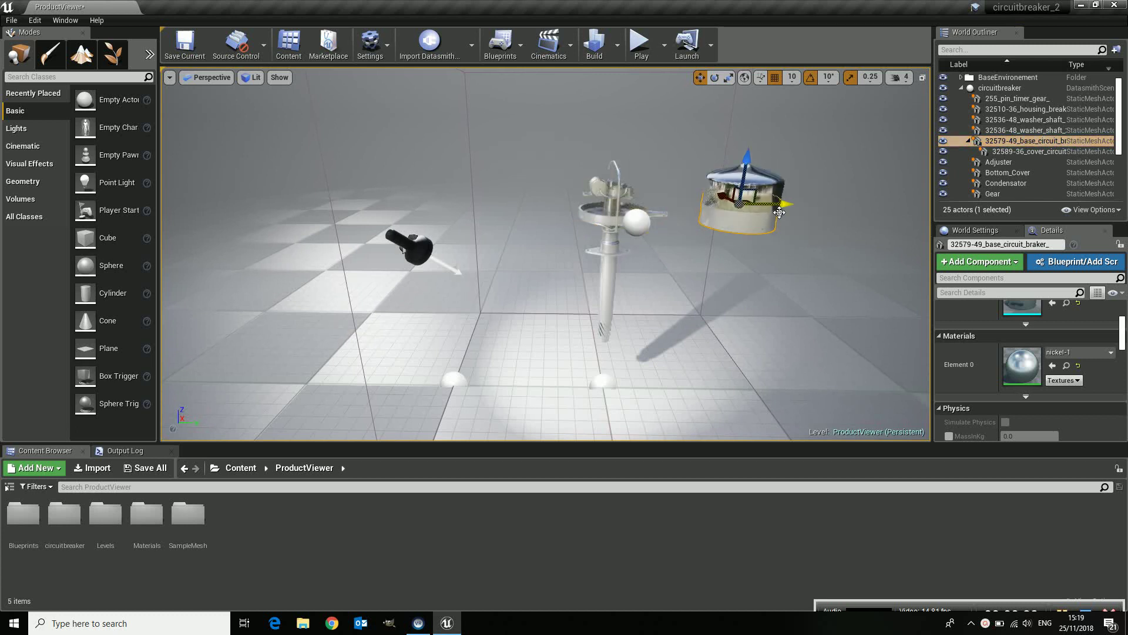
{"action": "key", "text": "ctrl+z"}
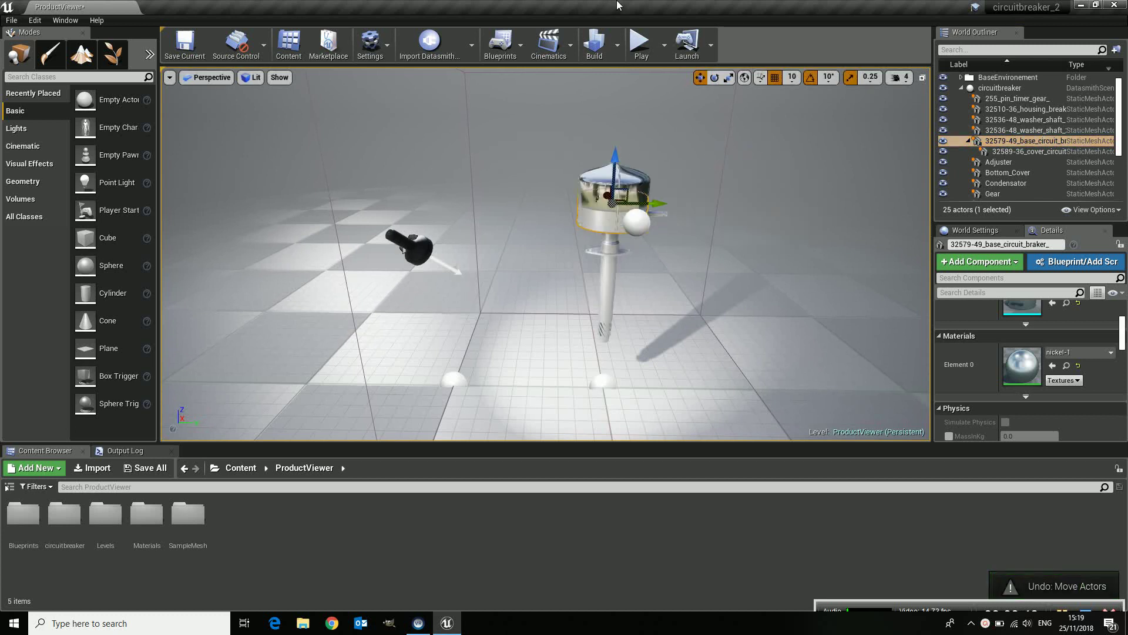
Play-test pulling the housing off the stem, then reattach the cover directly under circuitbreaker.
{"action": "left_click", "coordinate": [640, 44]}
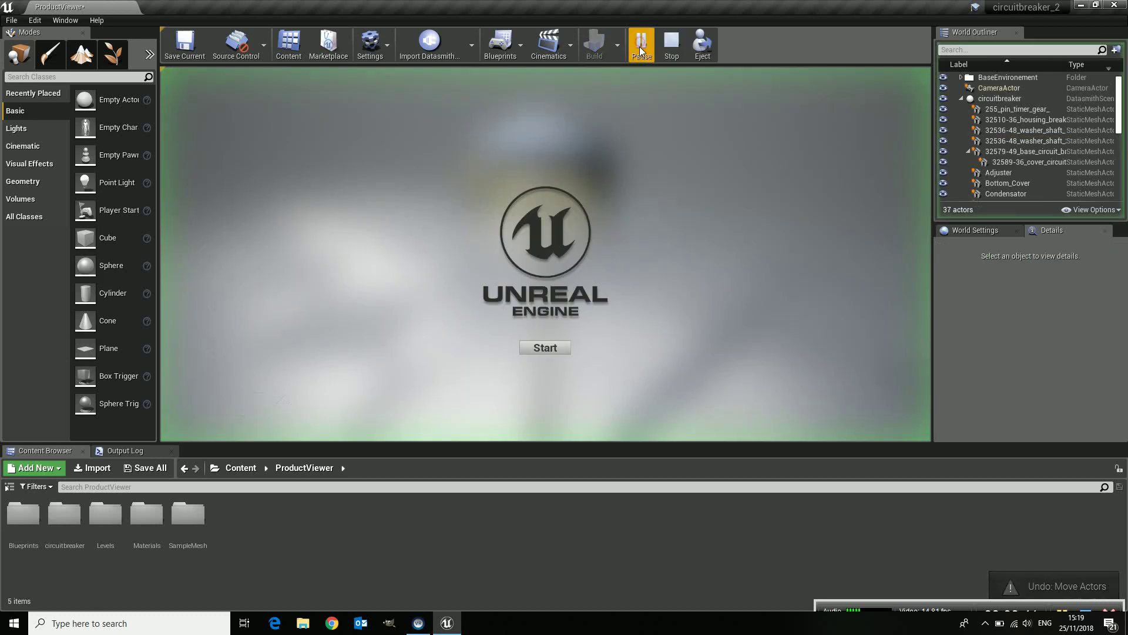
{"action": "left_click", "coordinate": [545, 347]}
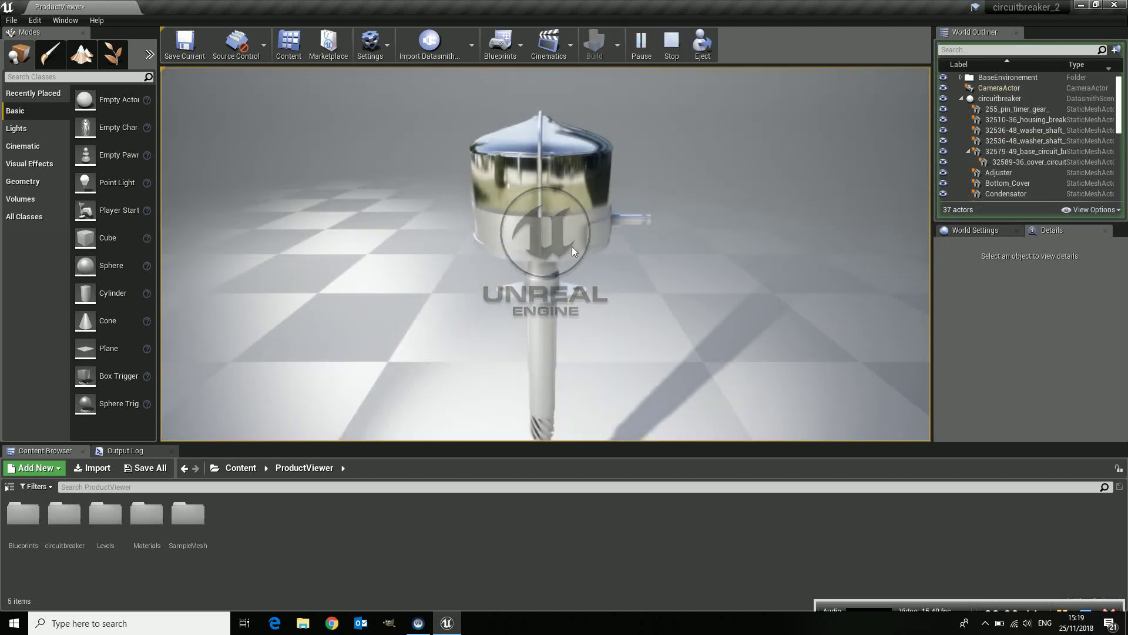
{"action": "left_click_drag", "start_coordinate": [635, 240], "coordinate": [651, 214]}
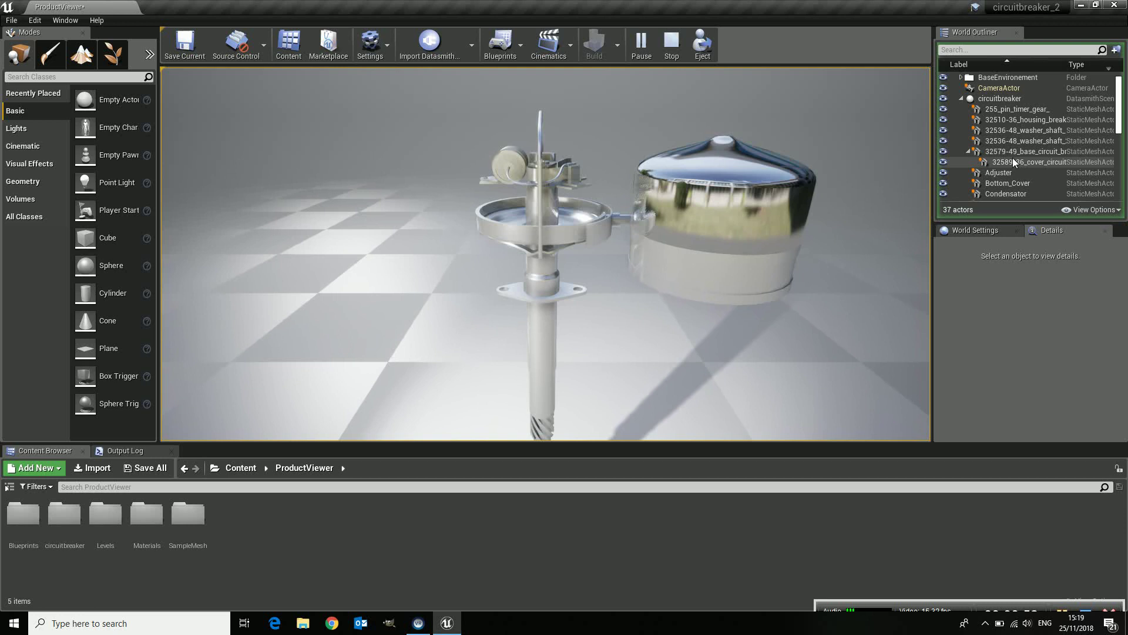
{"action": "left_click", "coordinate": [673, 46]}
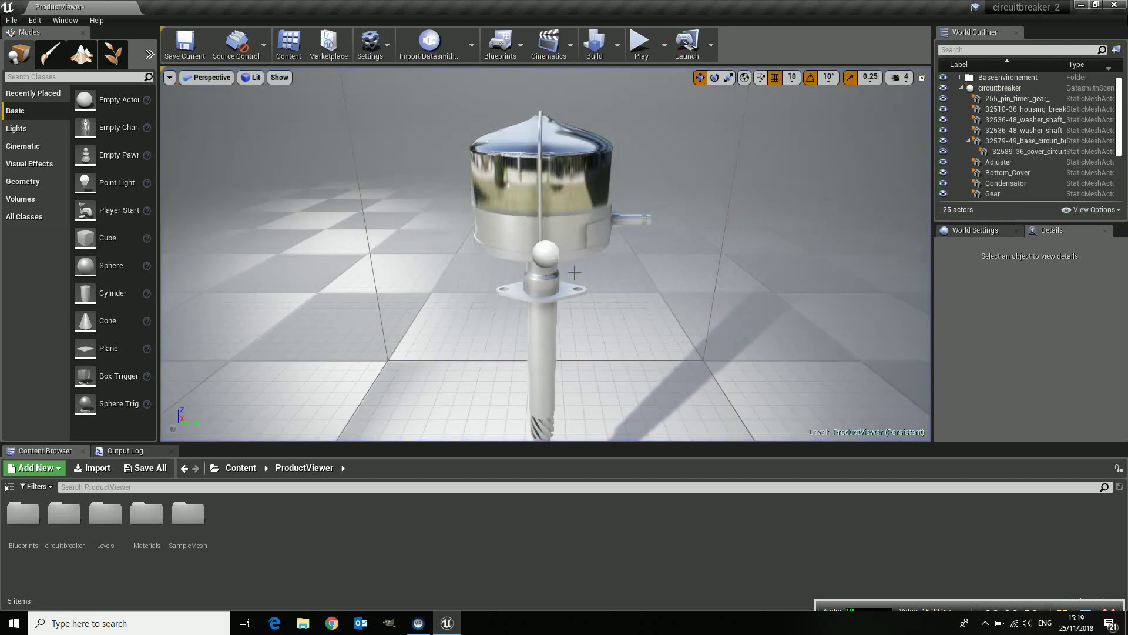
{"action": "left_click_drag", "start_coordinate": [1025, 151], "coordinate": [996, 88]}
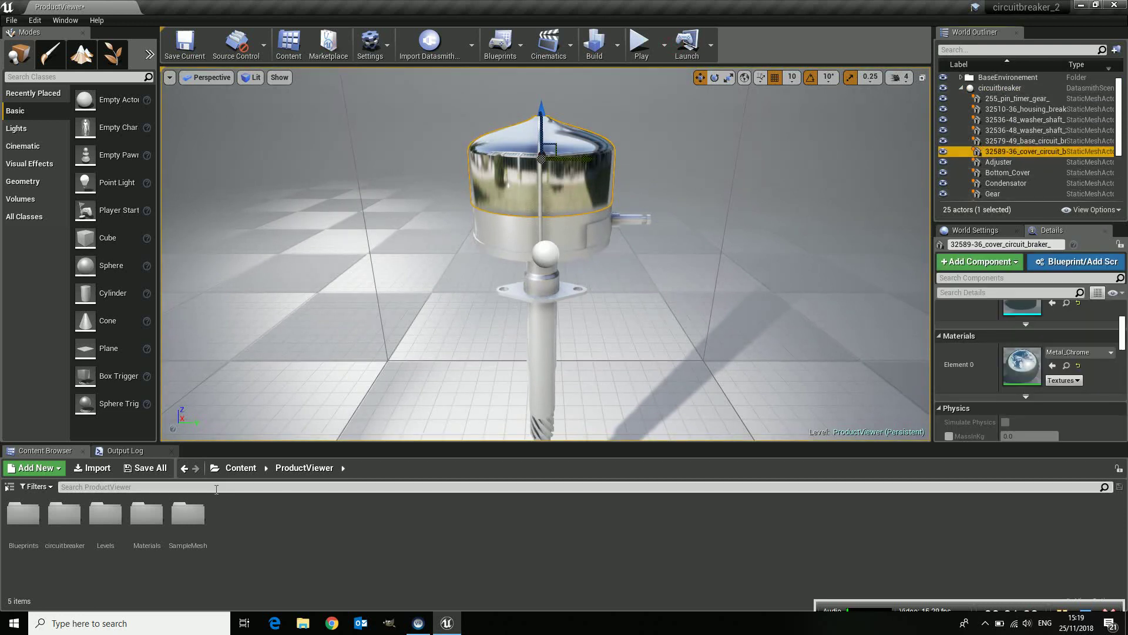
Place an Explode_BP_Actor from Blueprints > Tools into the level beside the breaker.
{"action": "double_click", "coordinate": [24, 514]}
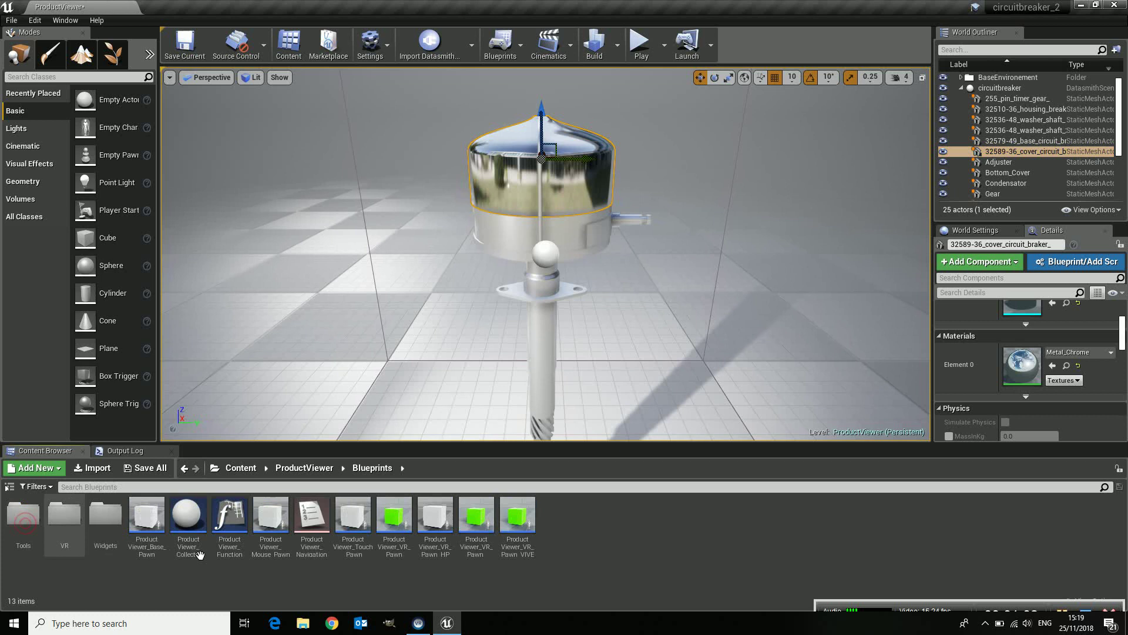
{"action": "double_click", "coordinate": [24, 516]}
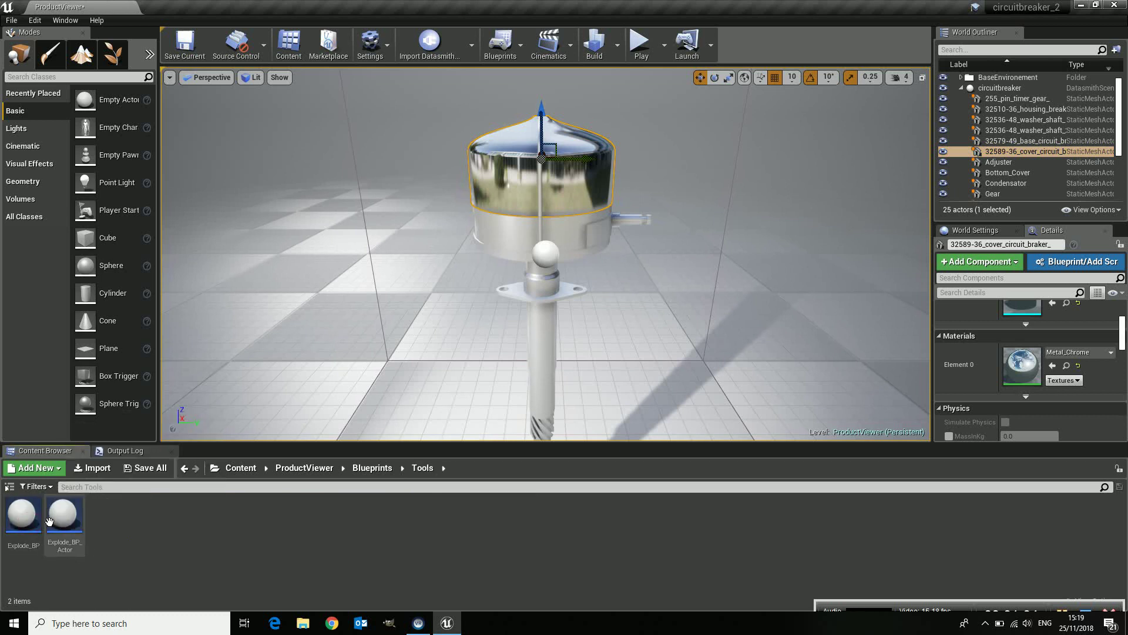
{"action": "left_click_drag", "start_coordinate": [59, 516], "coordinate": [486, 389]}
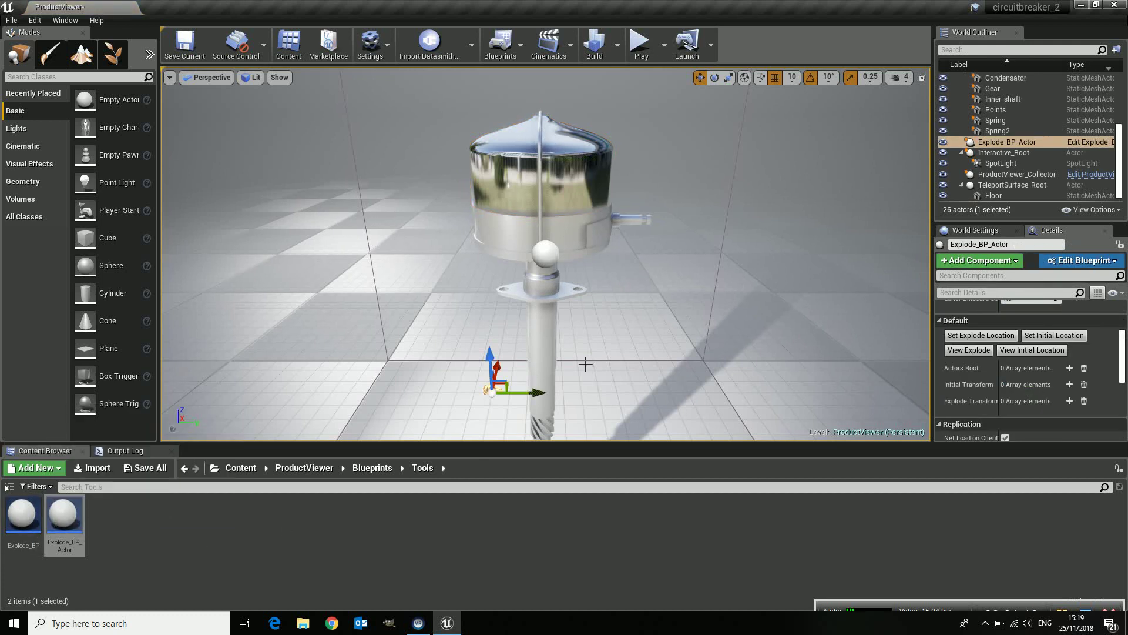
{"action": "scroll", "coordinate": [1096, 355], "scroll_direction": "up", "scroll_amount": 3}
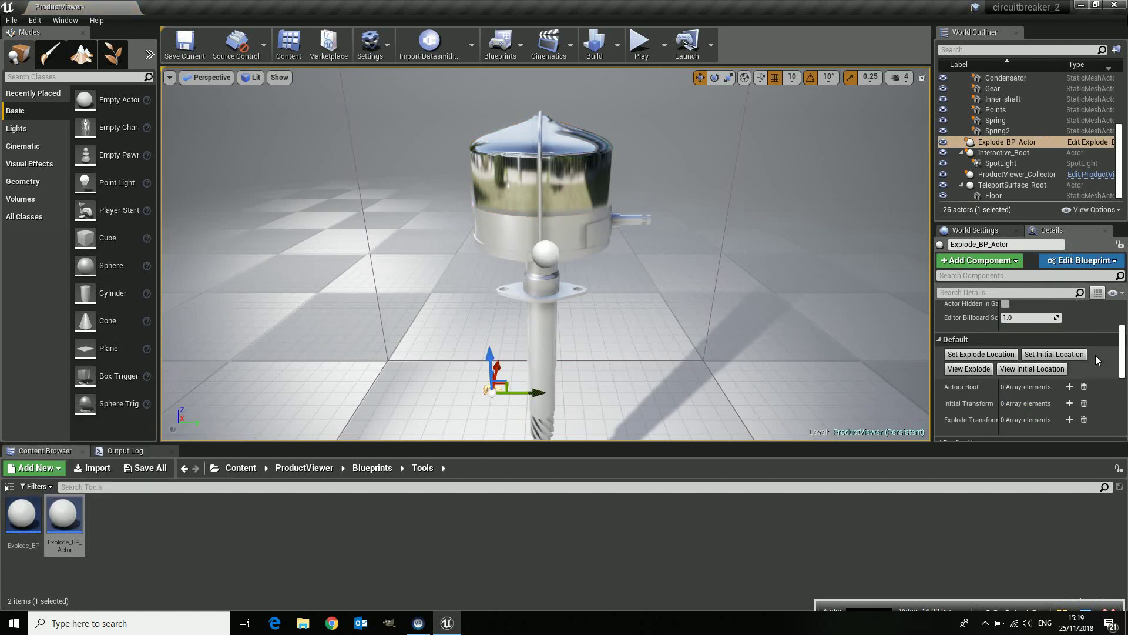
{"action": "scroll", "coordinate": [1095, 355], "scroll_direction": "down", "scroll_amount": 2}
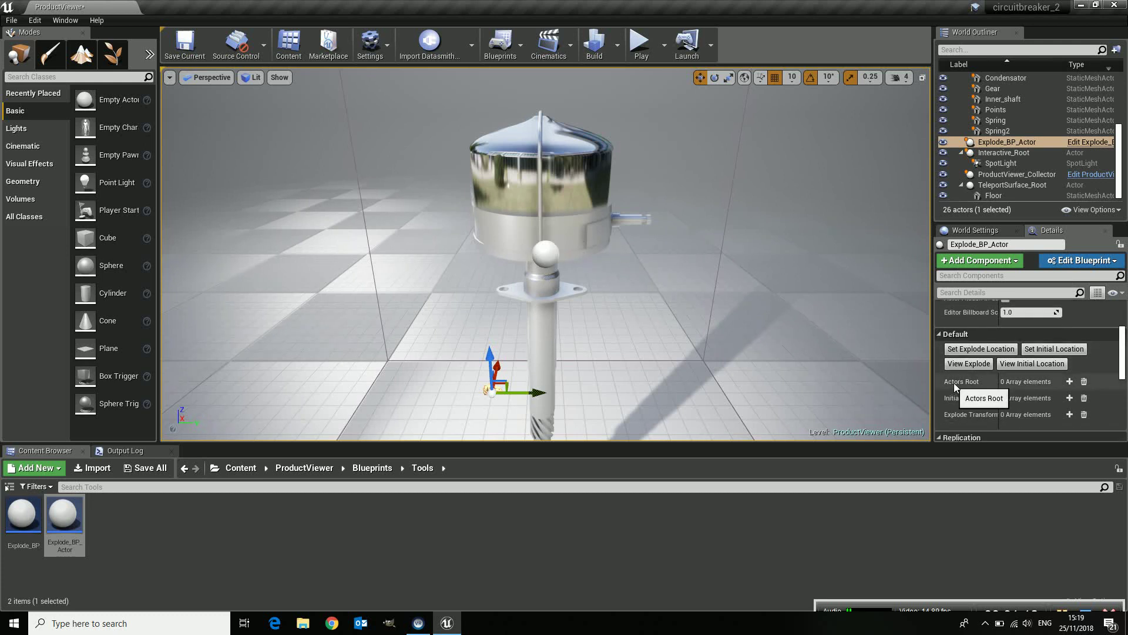
Add Actors Root element 0 referencing circuitbreaker and enlarge the viewport and details area.
{"action": "left_click", "coordinate": [1070, 381]}
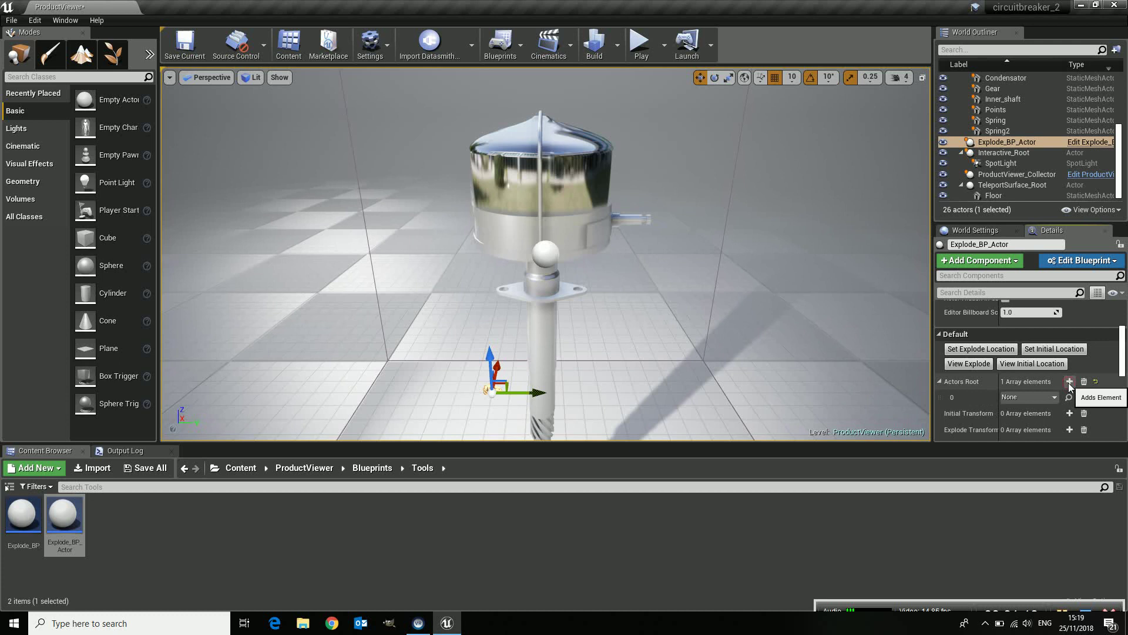
{"action": "left_click", "coordinate": [1024, 399]}
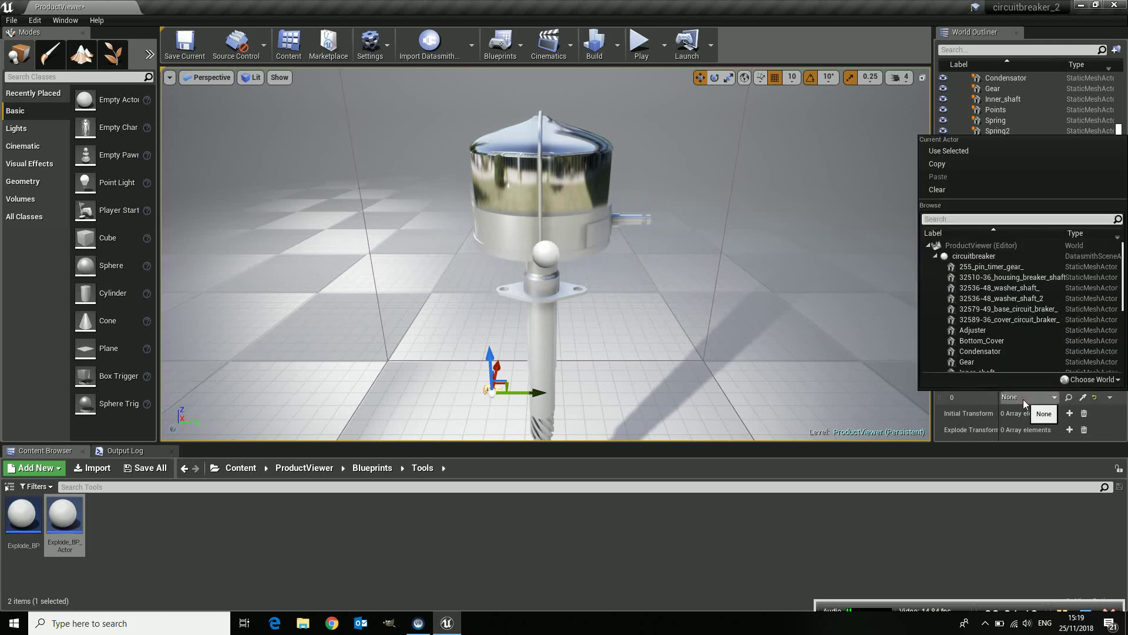
{"action": "left_click", "coordinate": [978, 257]}
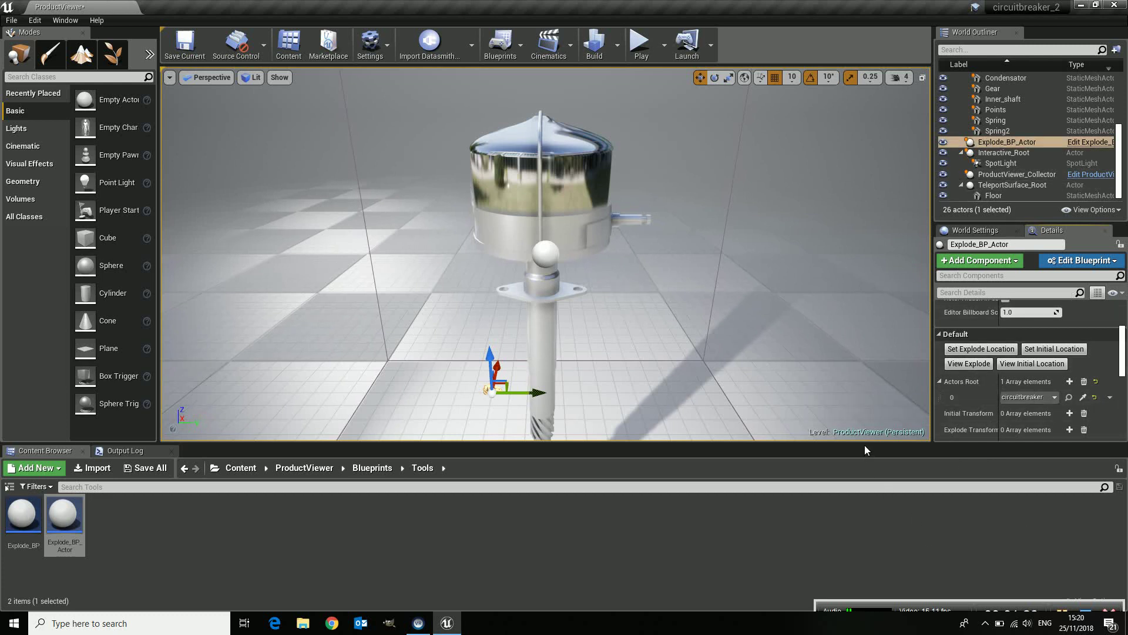
{"action": "left_click_drag", "start_coordinate": [863, 443], "coordinate": [862, 495]}
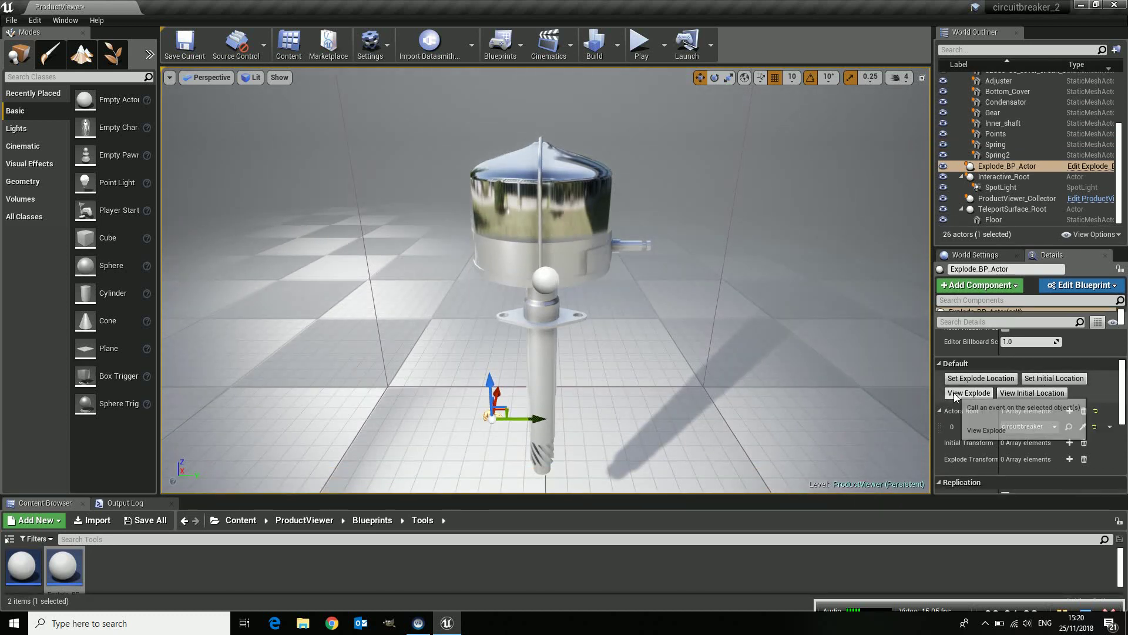
Use Set Initial Location to fill Initial Transform with 15 elements of starting positions.
{"action": "left_click", "coordinate": [1055, 378]}
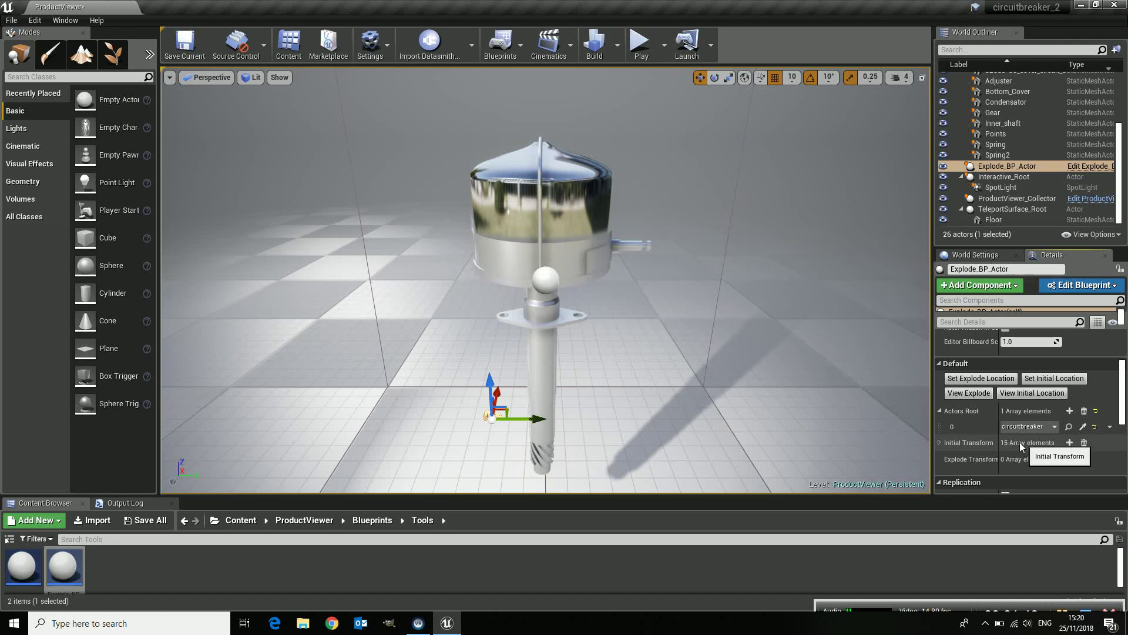
{"action": "scroll", "coordinate": [999, 154], "scroll_direction": "up", "scroll_amount": 3}
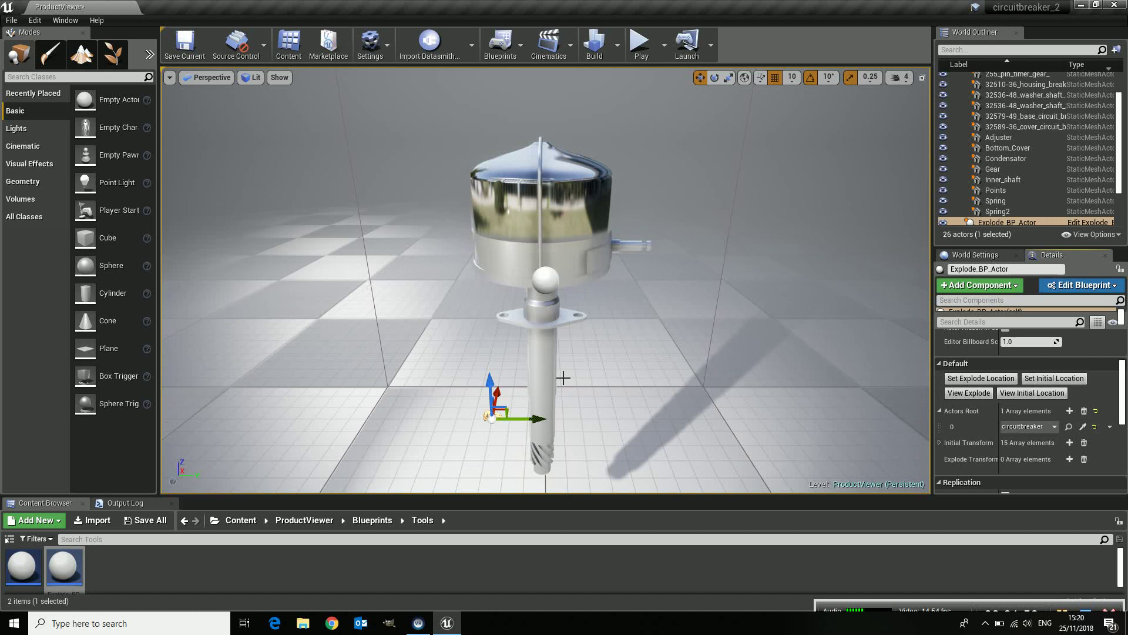
Move the housing shaft right, and the Inner_shaft and Gear to the left.
{"action": "left_click", "coordinate": [546, 390]}
{"action": "left_click_drag", "start_coordinate": [567, 378], "coordinate": [845, 373]}
{"action": "left_click", "coordinate": [542, 408]}
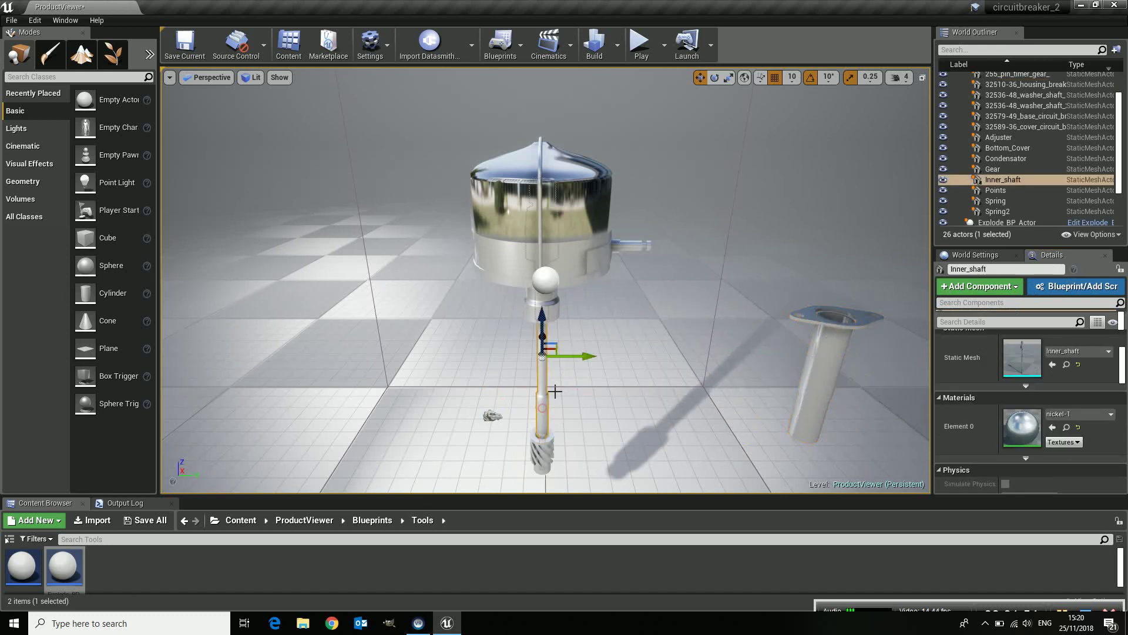
{"action": "left_click_drag", "start_coordinate": [574, 356], "coordinate": [371, 363]}
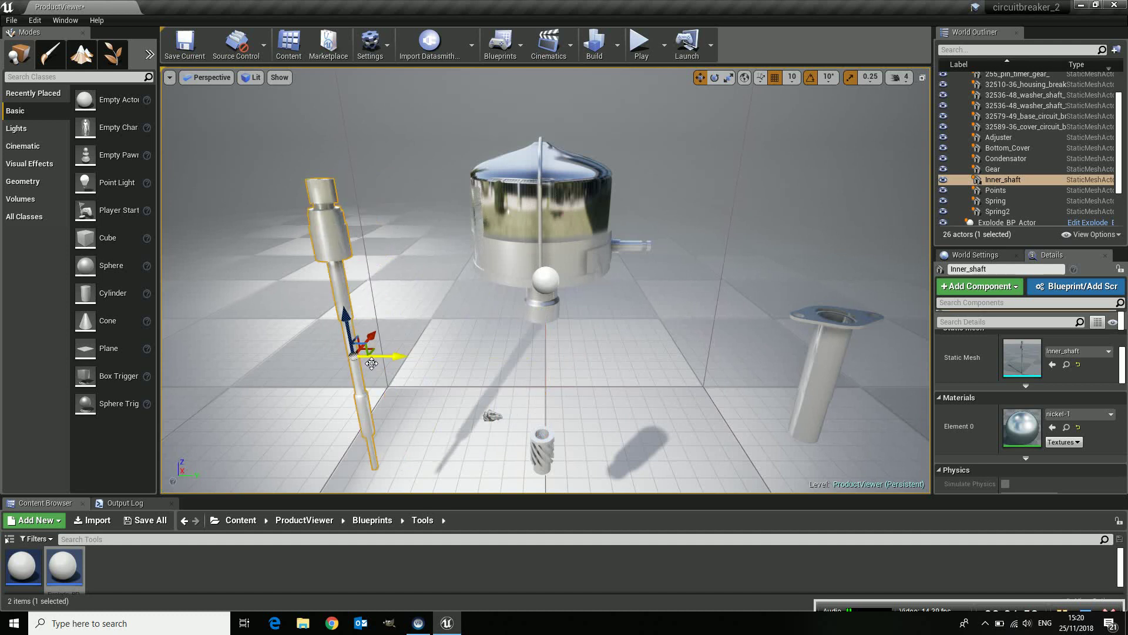
{"action": "left_click", "coordinate": [541, 450]}
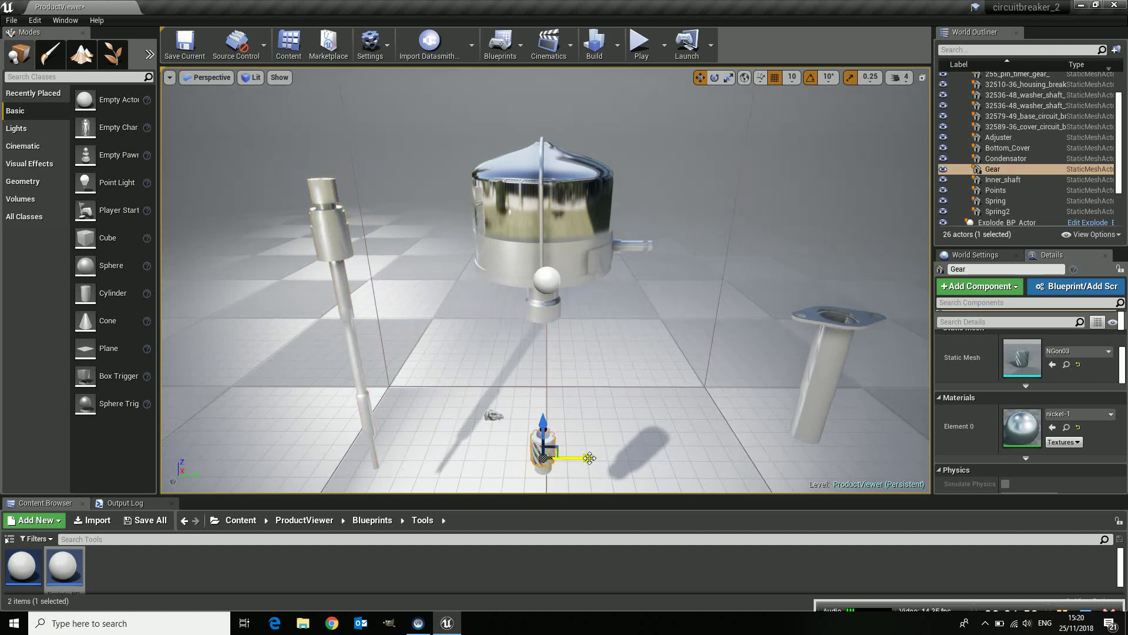
{"action": "left_click_drag", "start_coordinate": [588, 460], "coordinate": [431, 461]}
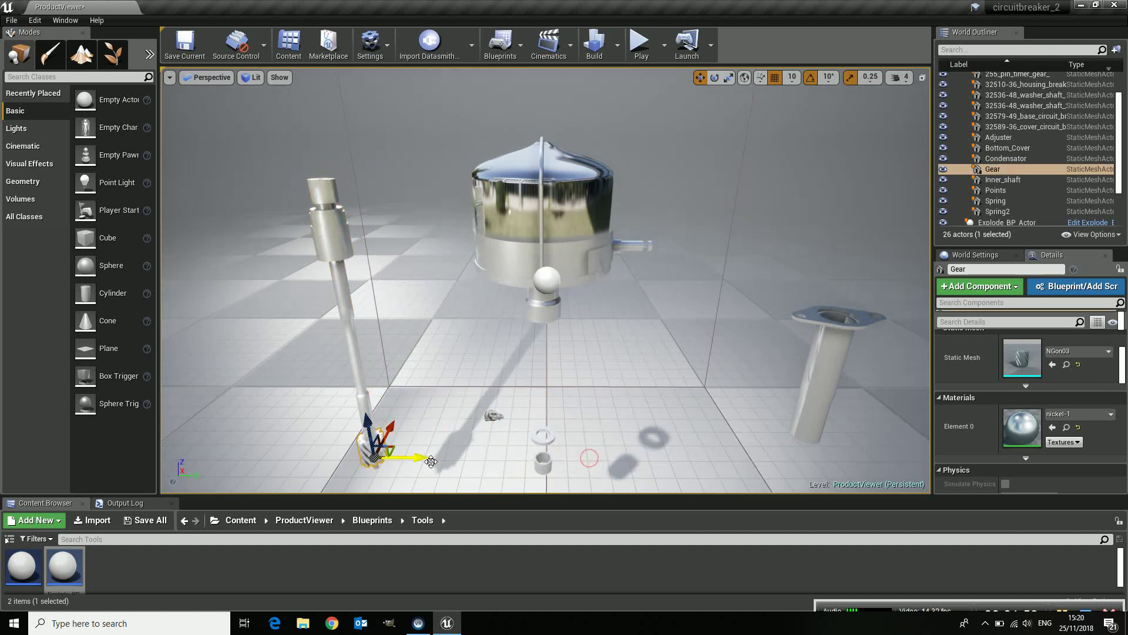
Slide the washer, pin timer gear and second washer left onto the gear.
{"action": "left_click", "coordinate": [539, 440]}
{"action": "left_click_drag", "start_coordinate": [539, 441], "coordinate": [382, 441]}
{"action": "left_click", "coordinate": [543, 467]}
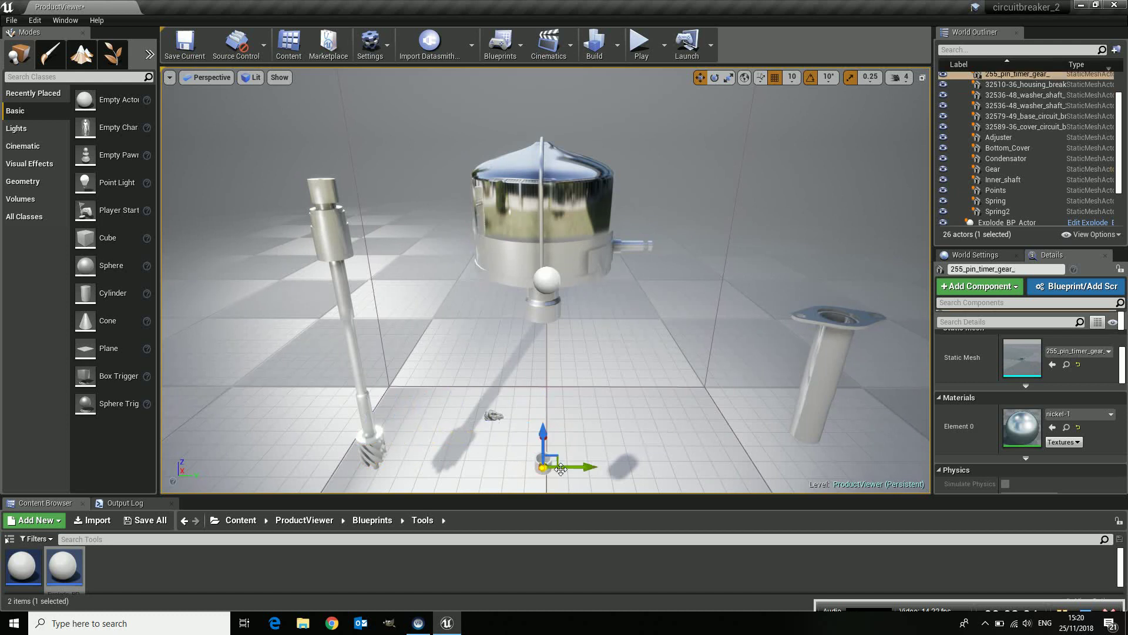
{"action": "left_click_drag", "start_coordinate": [575, 472], "coordinate": [400, 469]}
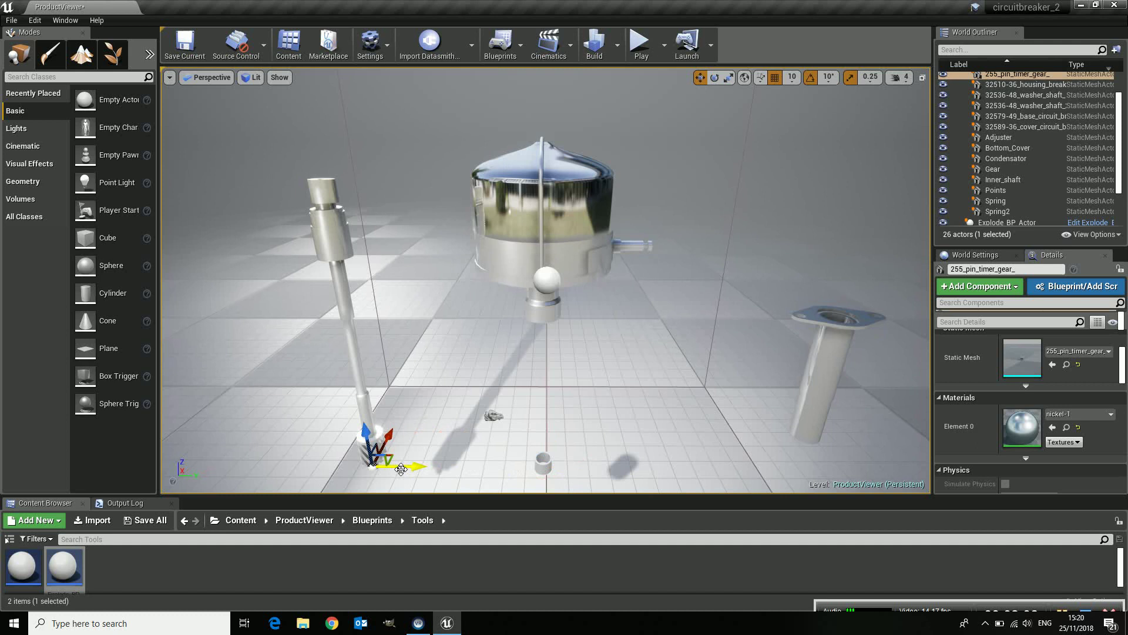
{"action": "left_click", "coordinate": [537, 466]}
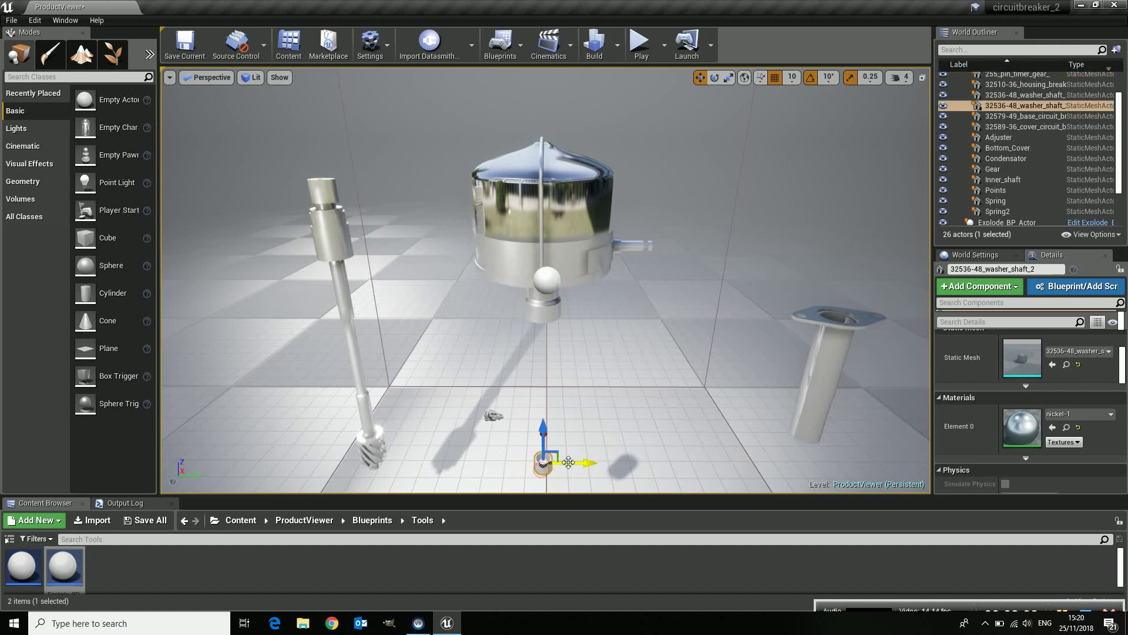
{"action": "left_click_drag", "start_coordinate": [568, 461], "coordinate": [484, 458]}
{"action": "mouse_move", "coordinate": [403, 470]}
{"action": "left_mouse_down"}
{"action": "mouse_move", "coordinate": [388, 475]}
{"action": "mouse_move", "coordinate": [401, 466]}
{"action": "left_mouse_up"}
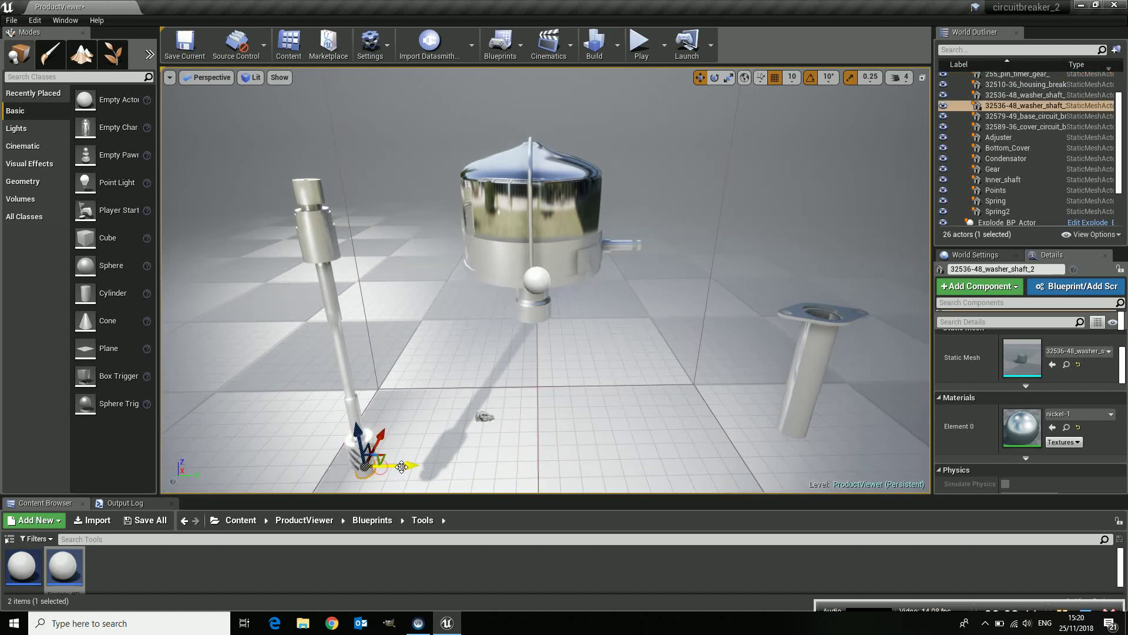
Move the breaker base to the right and raise the chrome cover above the housing.
{"action": "left_click", "coordinate": [482, 267]}
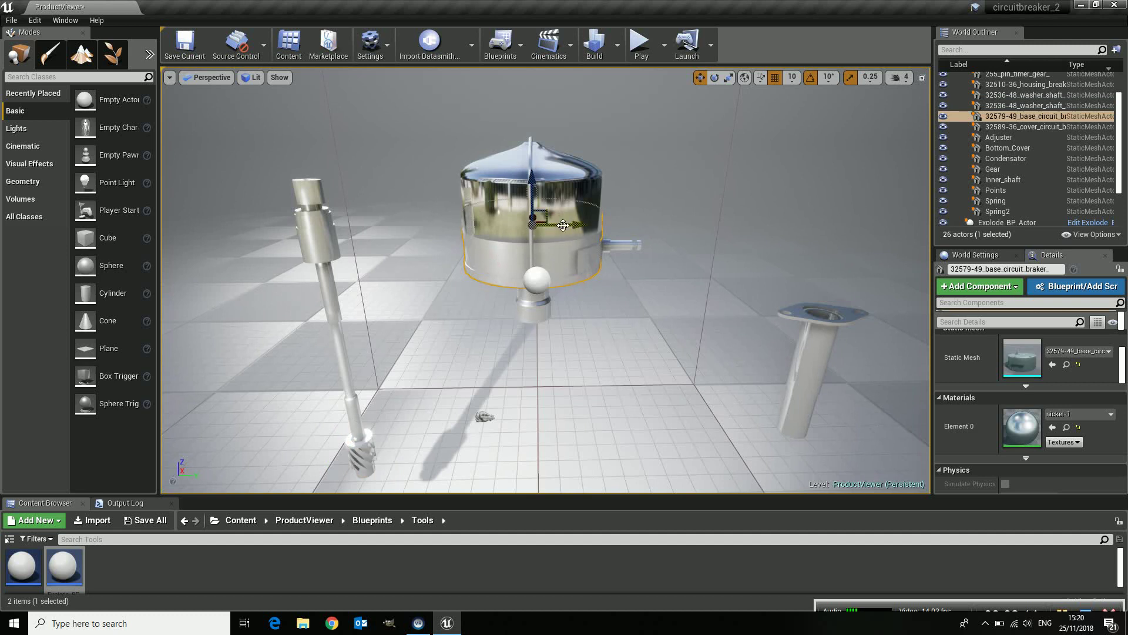
{"action": "left_click_drag", "start_coordinate": [563, 226], "coordinate": [823, 216]}
{"action": "left_click", "coordinate": [571, 191]}
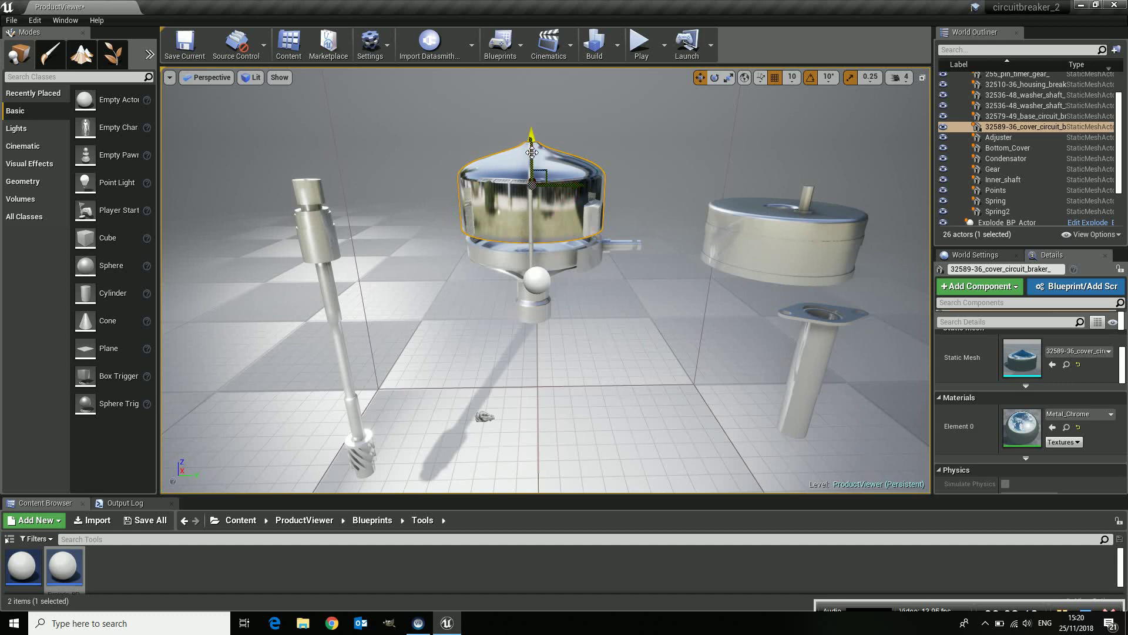
{"action": "left_click_drag", "start_coordinate": [531, 152], "coordinate": [531, 24]}
Frame the scene, lift Spring2 up, and lower Bottom_Cover and Spring beneath it.
{"action": "left_click", "coordinate": [549, 340]}
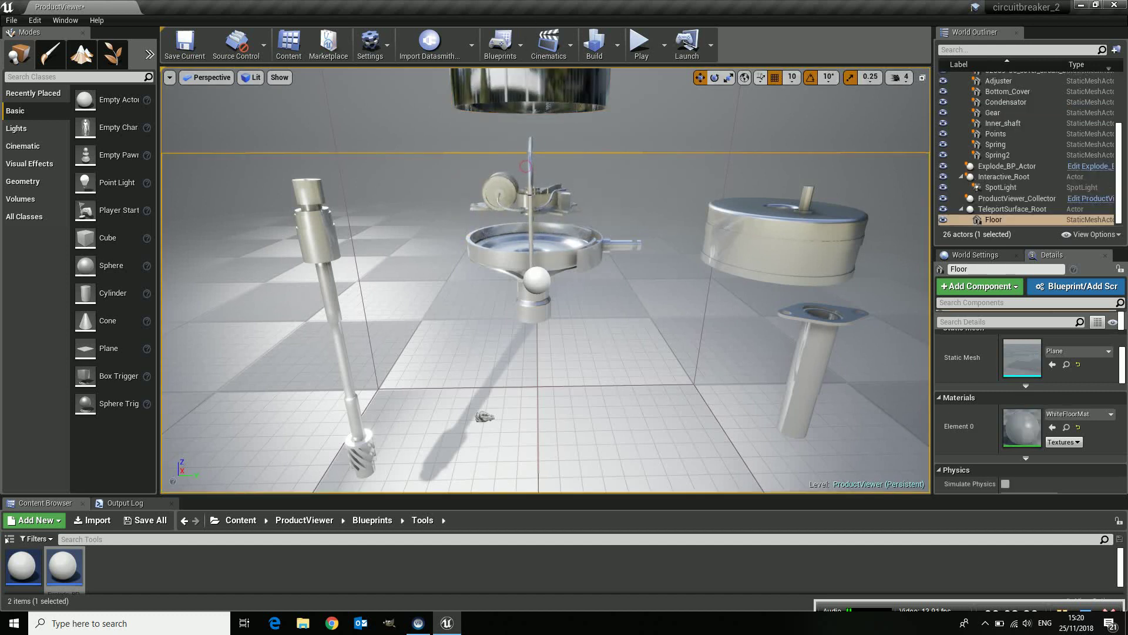
{"action": "key", "text": "f"}
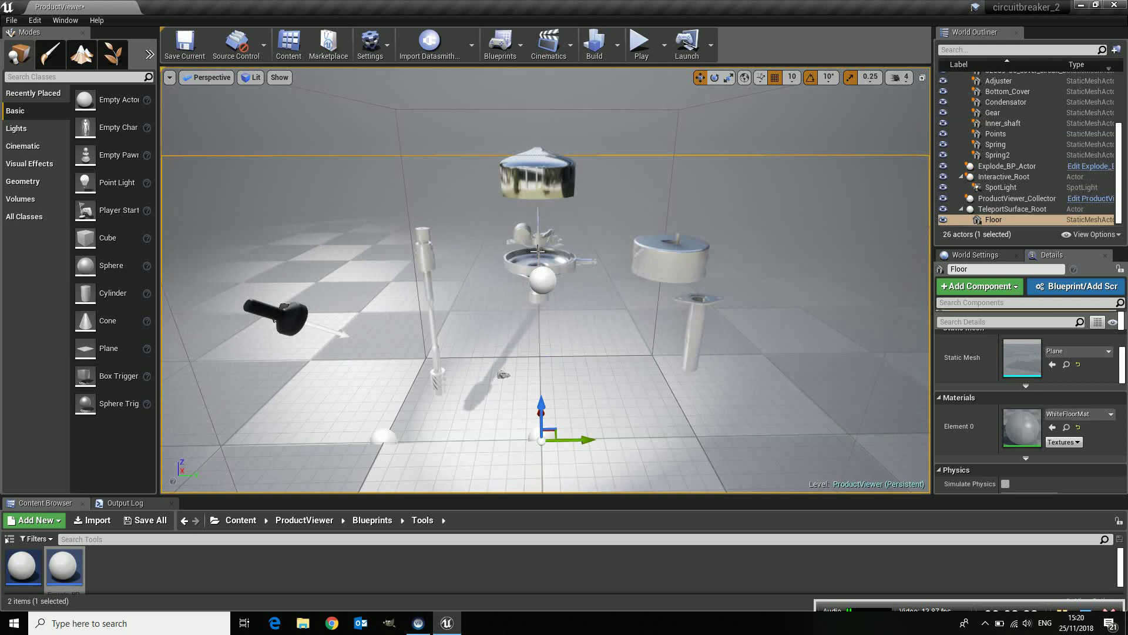
{"action": "left_click", "coordinate": [538, 250]}
{"action": "left_click_drag", "start_coordinate": [536, 188], "coordinate": [535, 66]}
{"action": "left_click", "coordinate": [535, 262]}
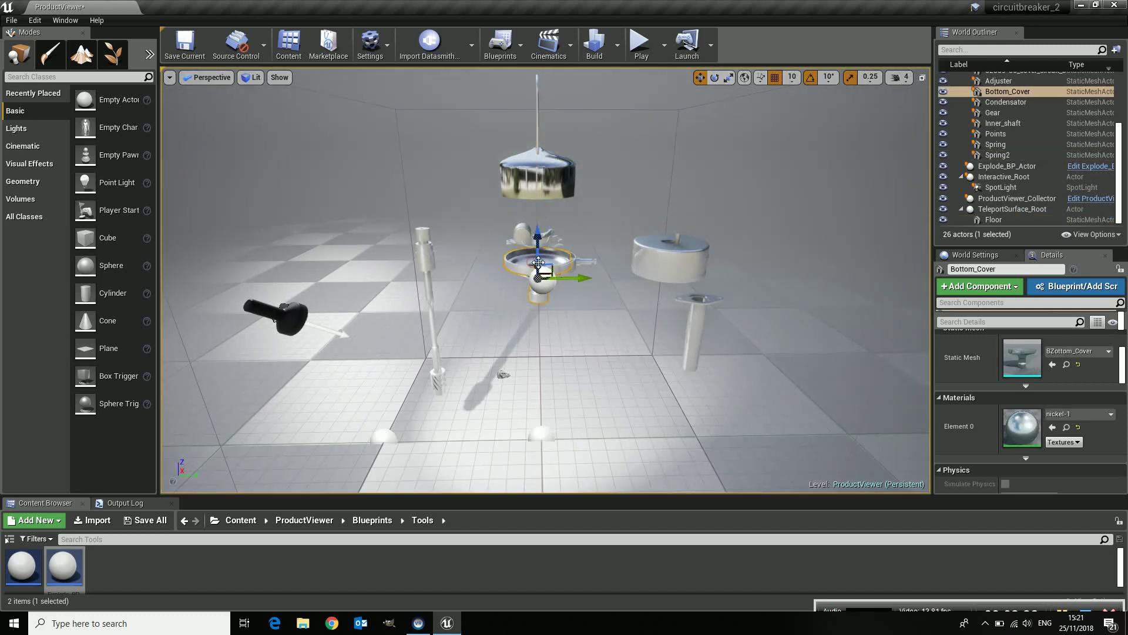
{"action": "left_click_drag", "start_coordinate": [539, 254], "coordinate": [539, 312]}
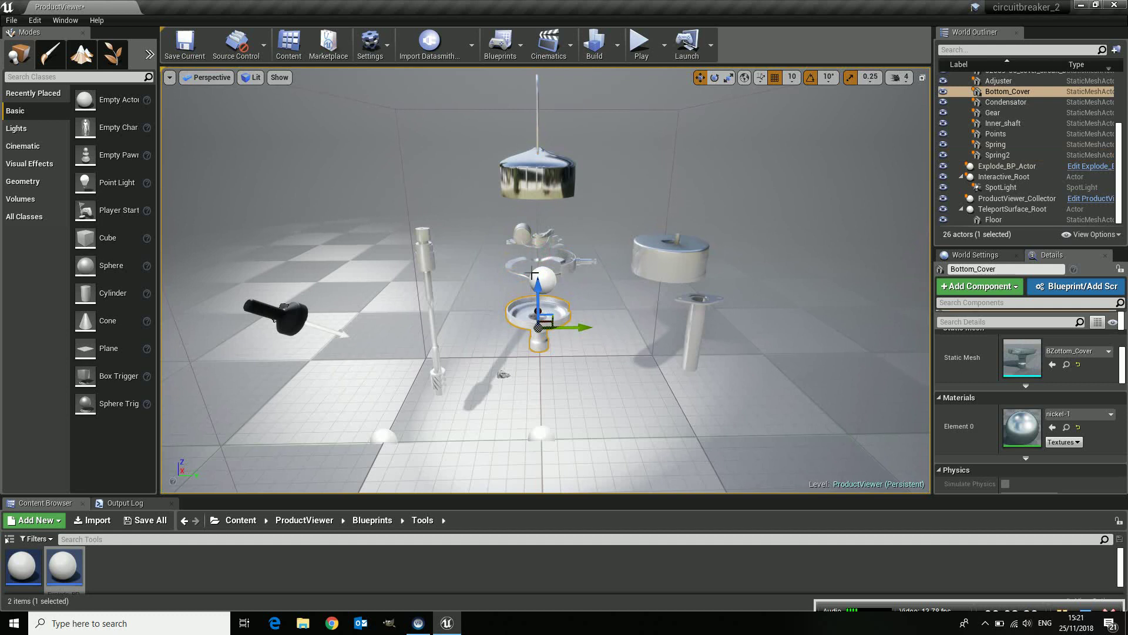
{"action": "left_click", "coordinate": [512, 271]}
{"action": "left_click_drag", "start_coordinate": [538, 242], "coordinate": [543, 342]}
Shift the Adjuster right and the Condensator left, then select the Points part.
{"action": "left_click", "coordinate": [588, 267]}
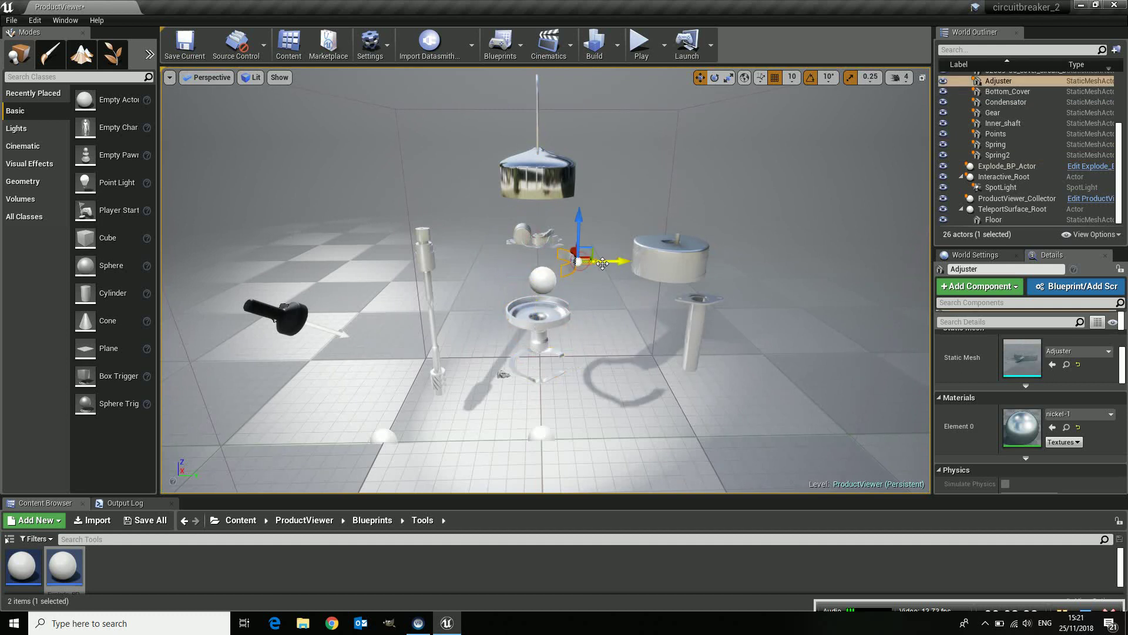
{"action": "left_click_drag", "start_coordinate": [603, 262], "coordinate": [620, 263]}
{"action": "left_click", "coordinate": [523, 242]}
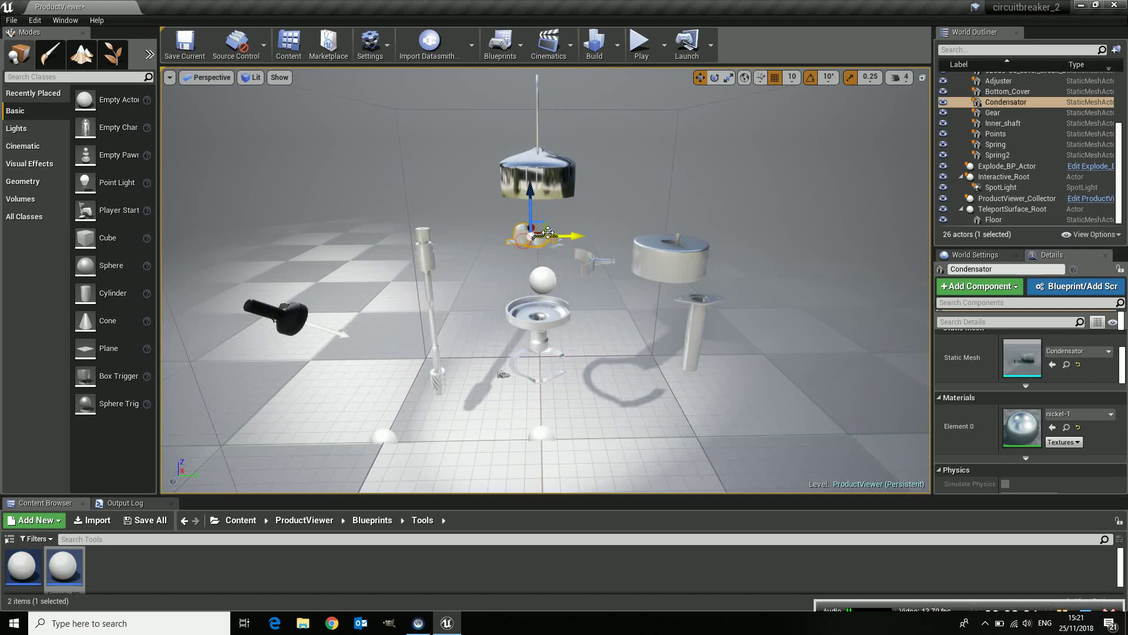
{"action": "left_click_drag", "start_coordinate": [570, 236], "coordinate": [519, 237]}
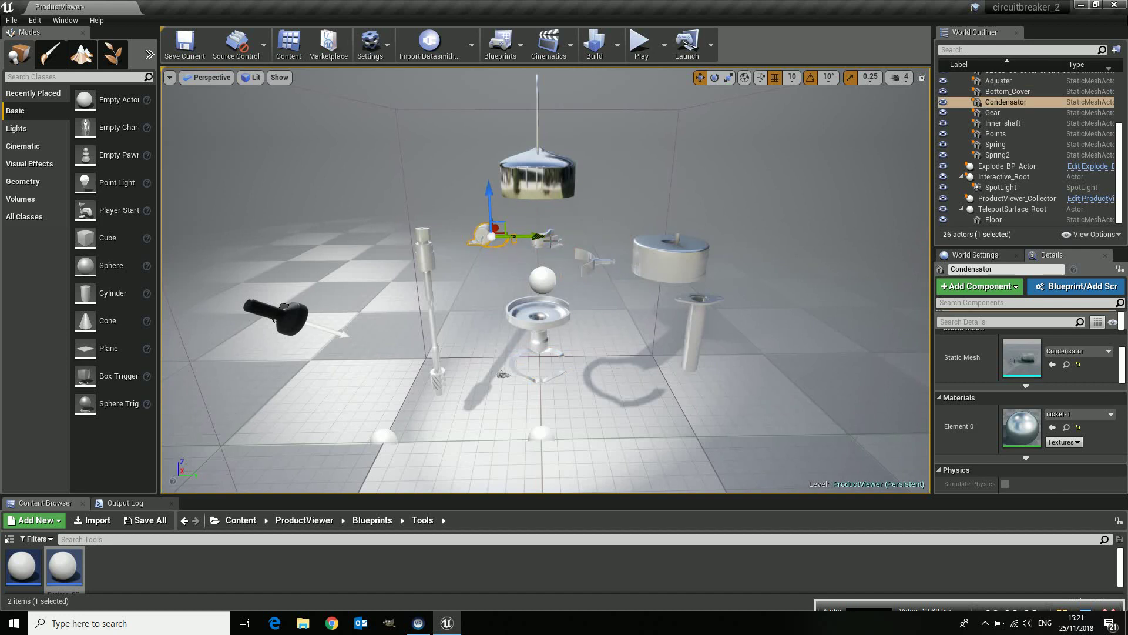
{"action": "left_click", "coordinate": [549, 239]}
Rotate the base cylinder about 30 degrees and tilt the top cover to show its inside.
{"action": "left_click", "coordinate": [664, 252]}
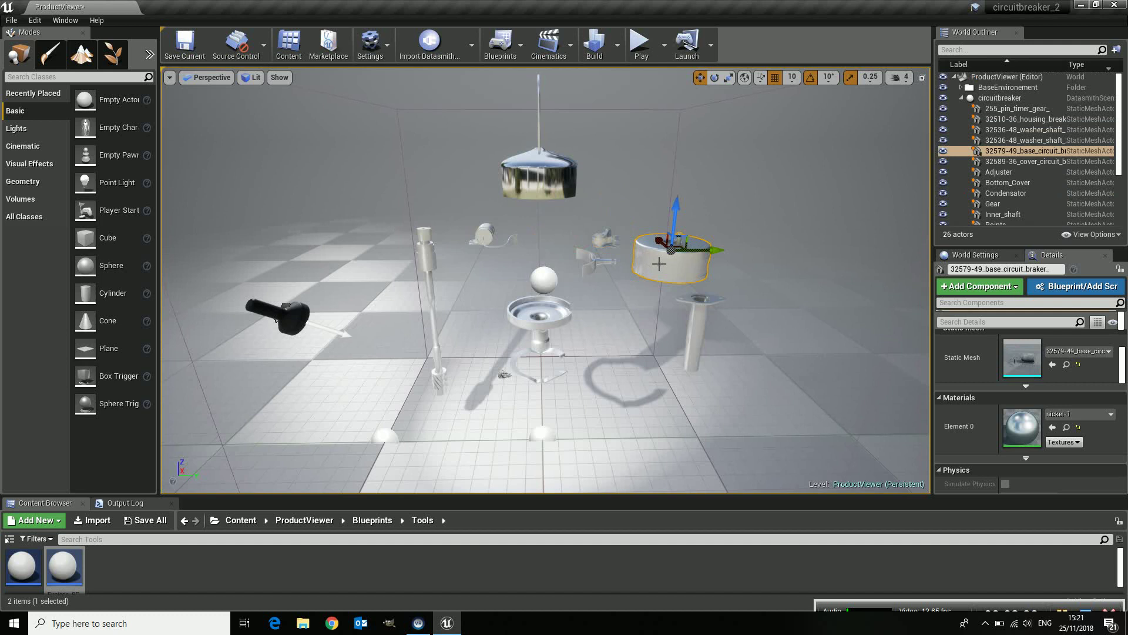
{"action": "left_click", "coordinate": [714, 77]}
{"action": "mouse_move", "coordinate": [694, 280]}
{"action": "left_mouse_down"}
{"action": "mouse_move", "coordinate": [687, 218]}
{"action": "mouse_move", "coordinate": [696, 281]}
{"action": "left_mouse_up"}
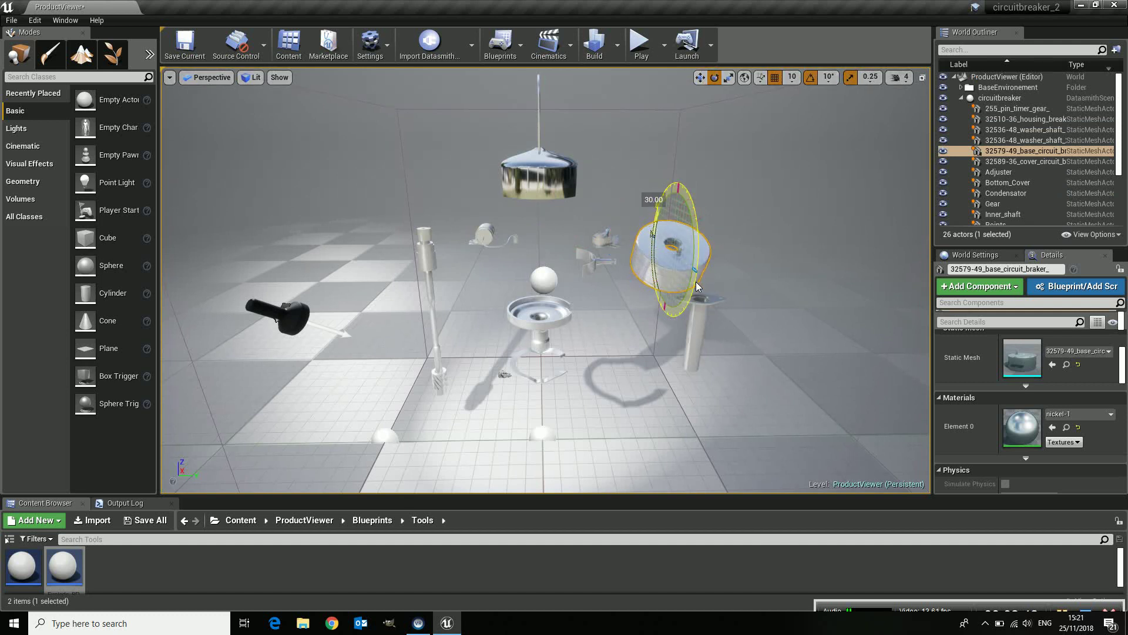
{"action": "left_click", "coordinate": [542, 175]}
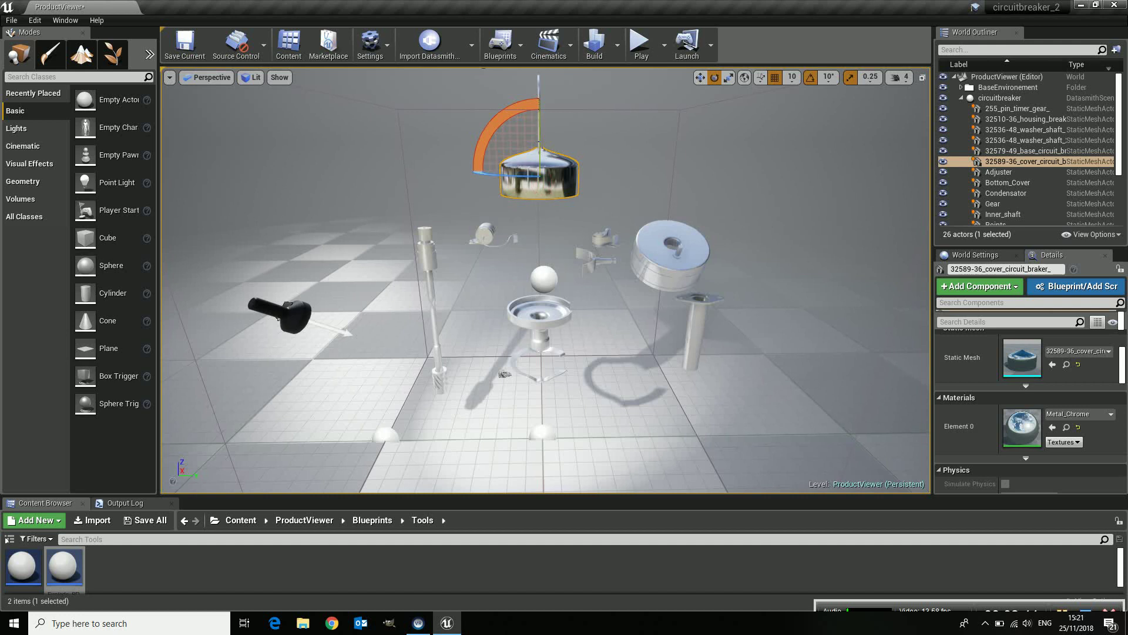
{"action": "left_click_drag", "start_coordinate": [542, 174], "coordinate": [544, 180]}
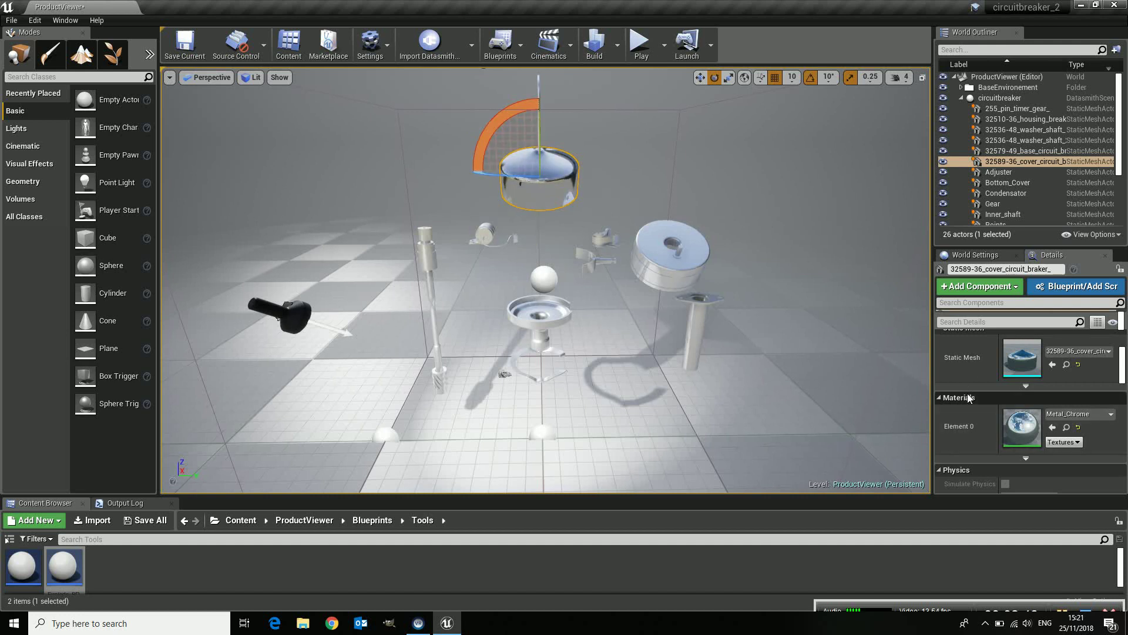
Save Explode_BP_Actor's exploded positions (15 elements), preview exploded, then return to initial location.
{"action": "left_click", "coordinate": [961, 98]}
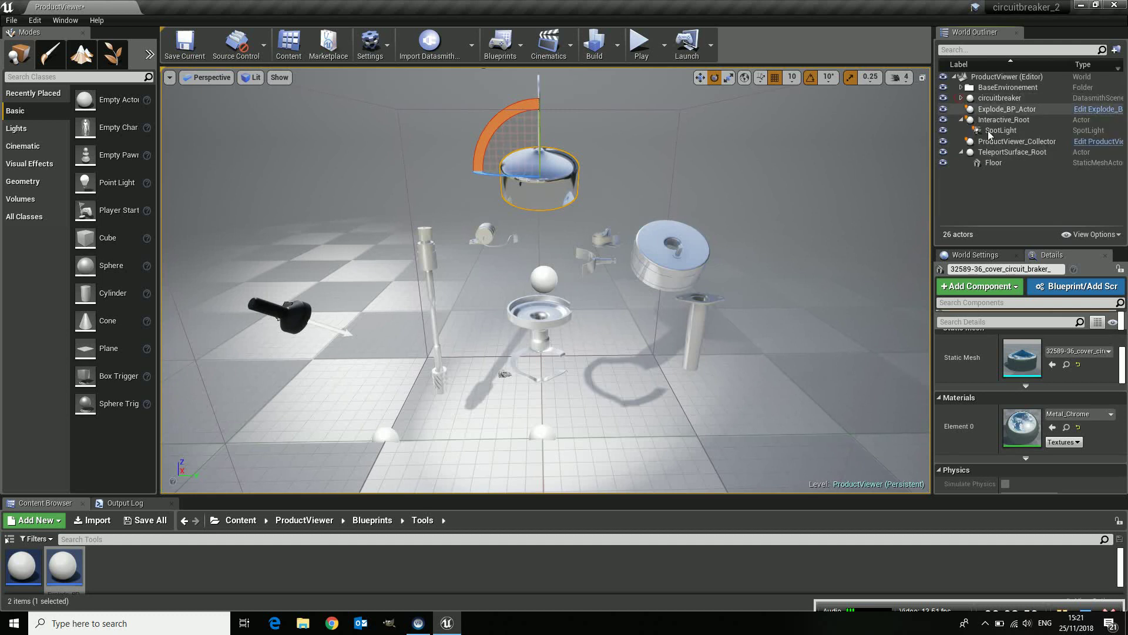
{"action": "left_click", "coordinate": [1007, 109]}
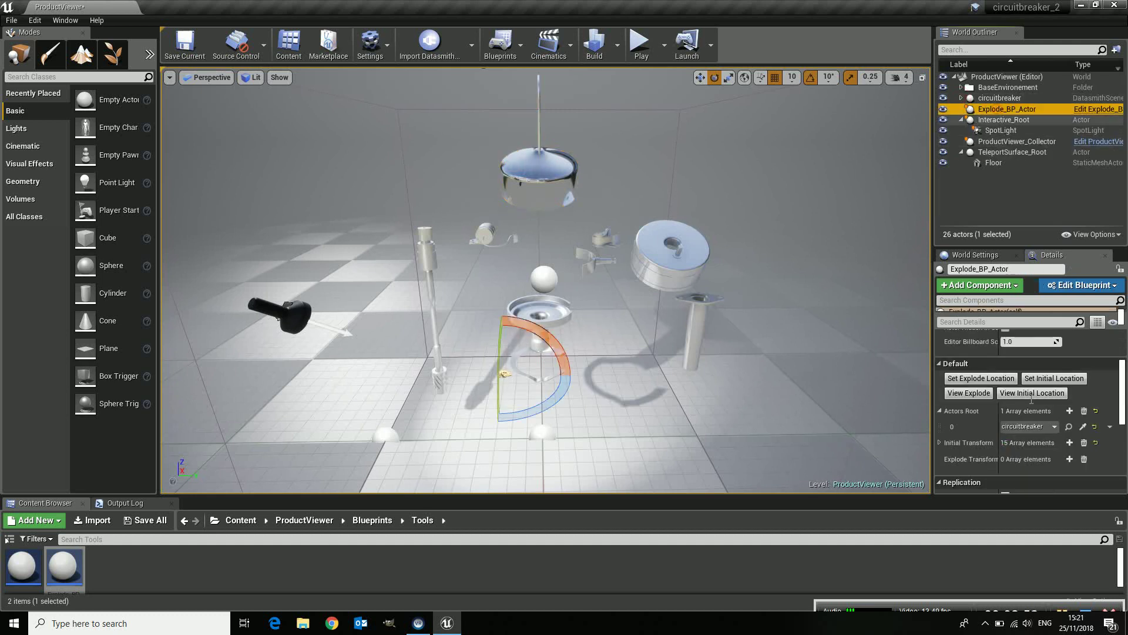
{"action": "left_click", "coordinate": [979, 379]}
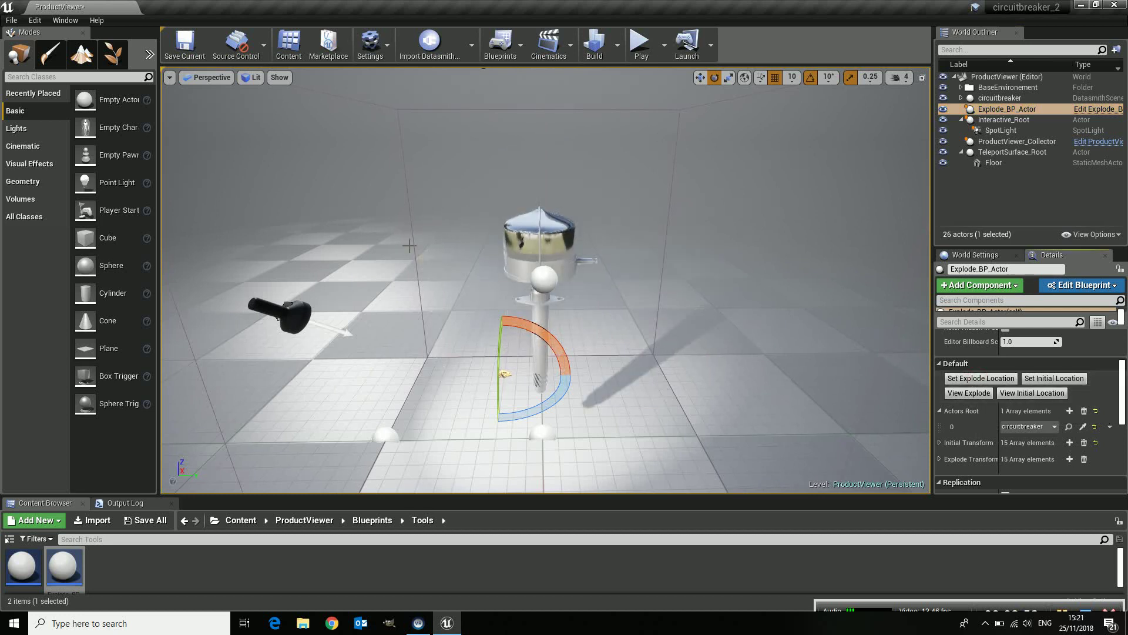
{"action": "left_click", "coordinate": [968, 393]}
{"action": "left_click", "coordinate": [969, 393]}
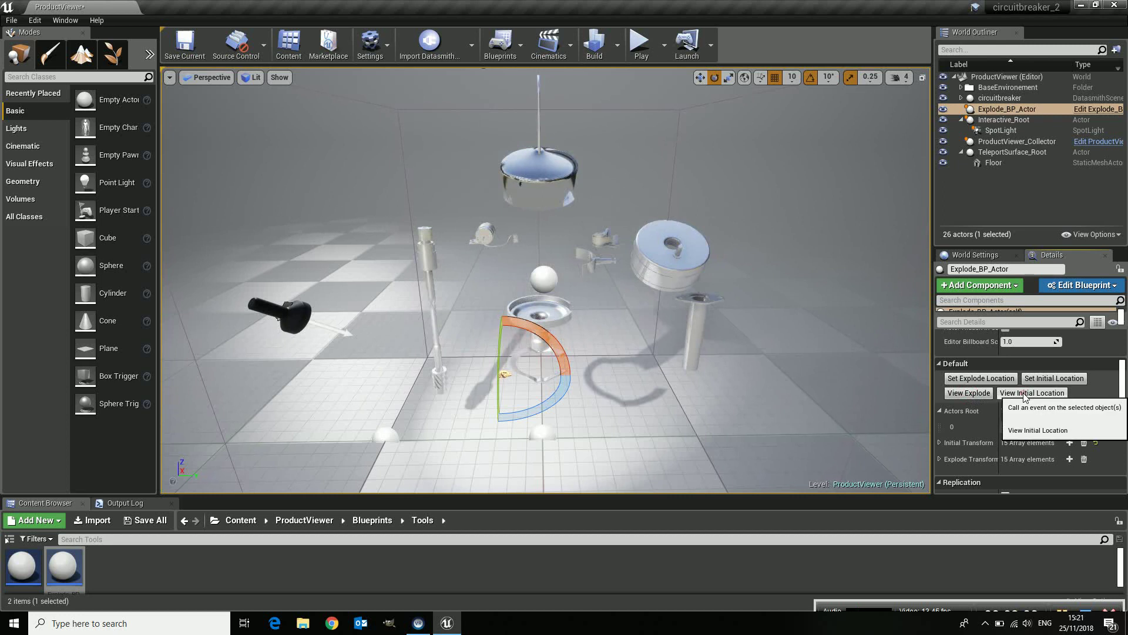
Start the play session and explode the circuit breaker via the cap's Explode action.
{"action": "left_click", "coordinate": [641, 50]}
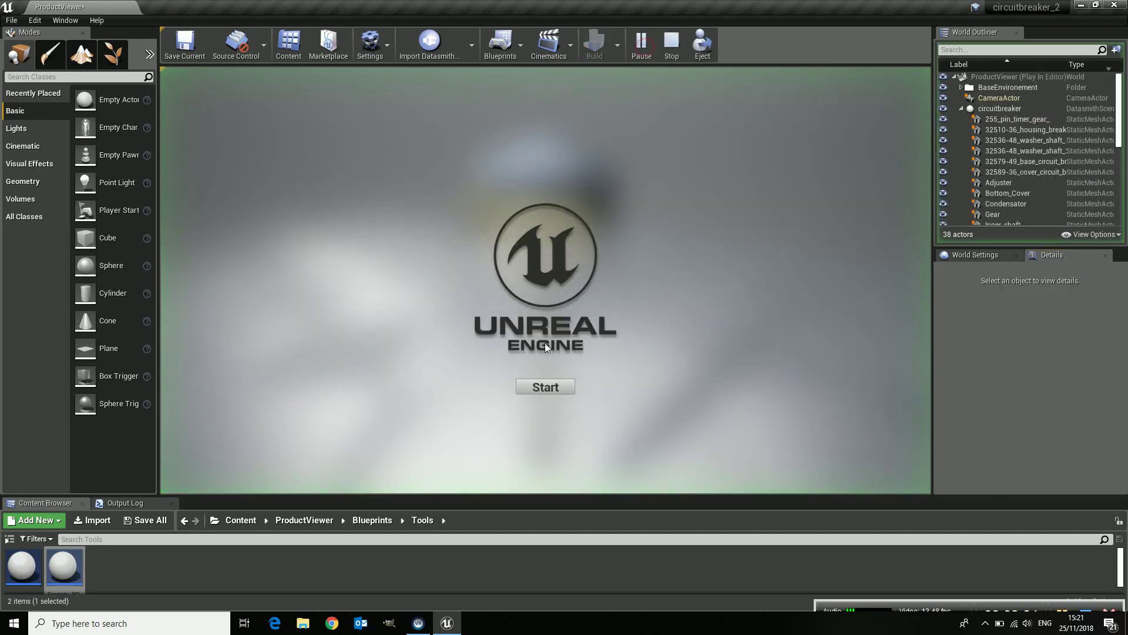
{"action": "left_click", "coordinate": [550, 388]}
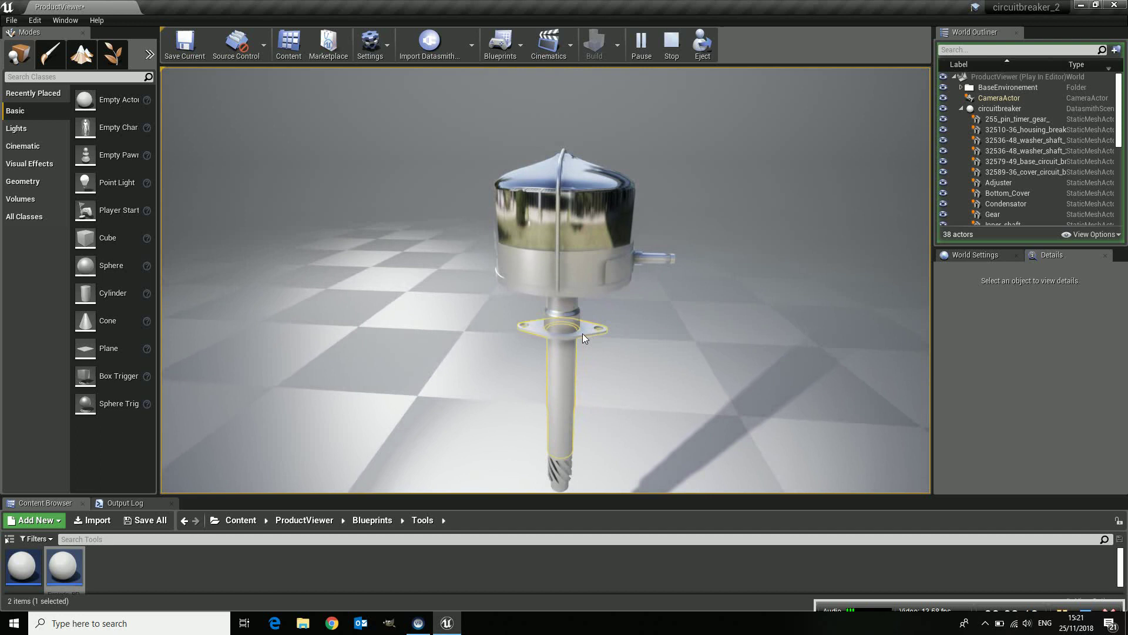
{"action": "left_click", "coordinate": [580, 239]}
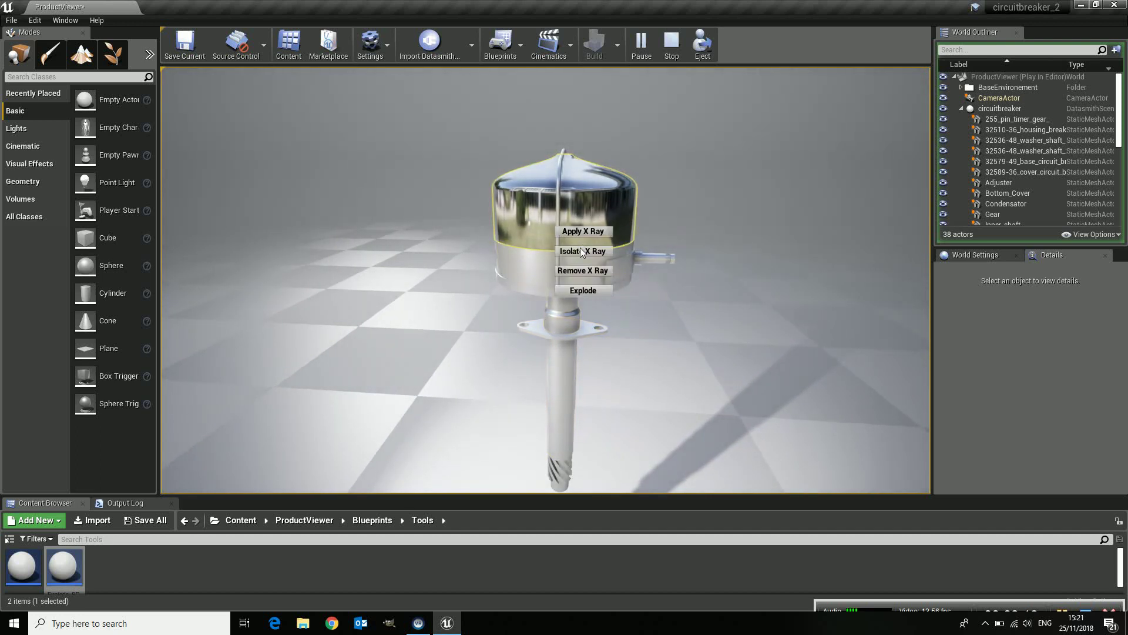
{"action": "left_click", "coordinate": [586, 291]}
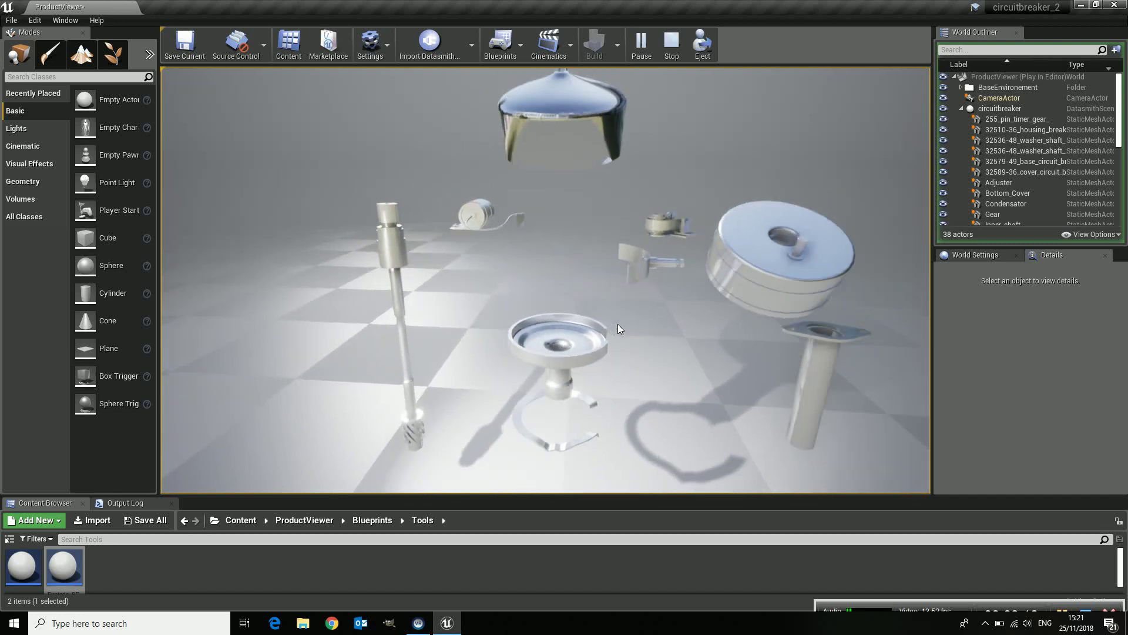
Zoom out and collapse the separated parts back into the assembled breaker.
{"action": "scroll", "coordinate": [618, 323], "scroll_direction": "down", "scroll_amount": 3}
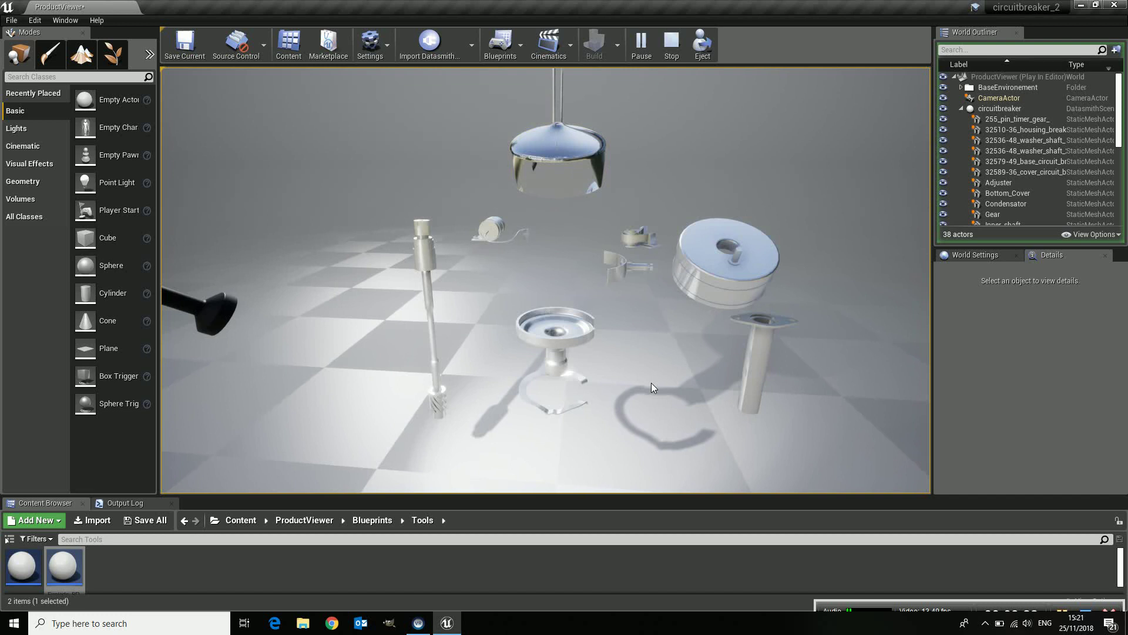
{"action": "left_click", "coordinate": [568, 338]}
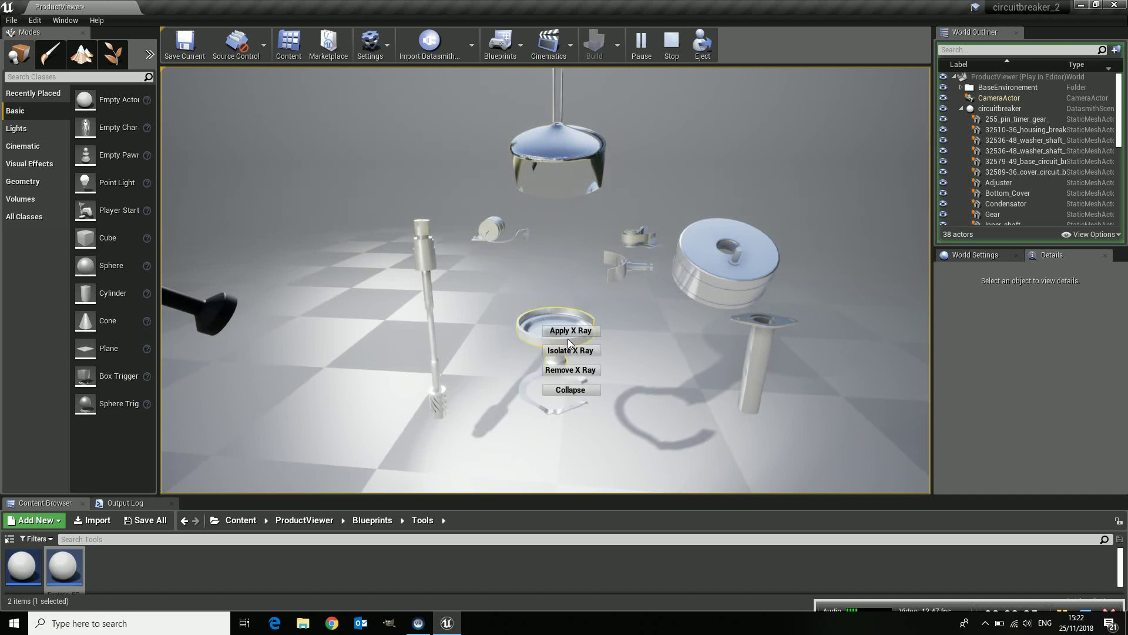
{"action": "left_click", "coordinate": [574, 394]}
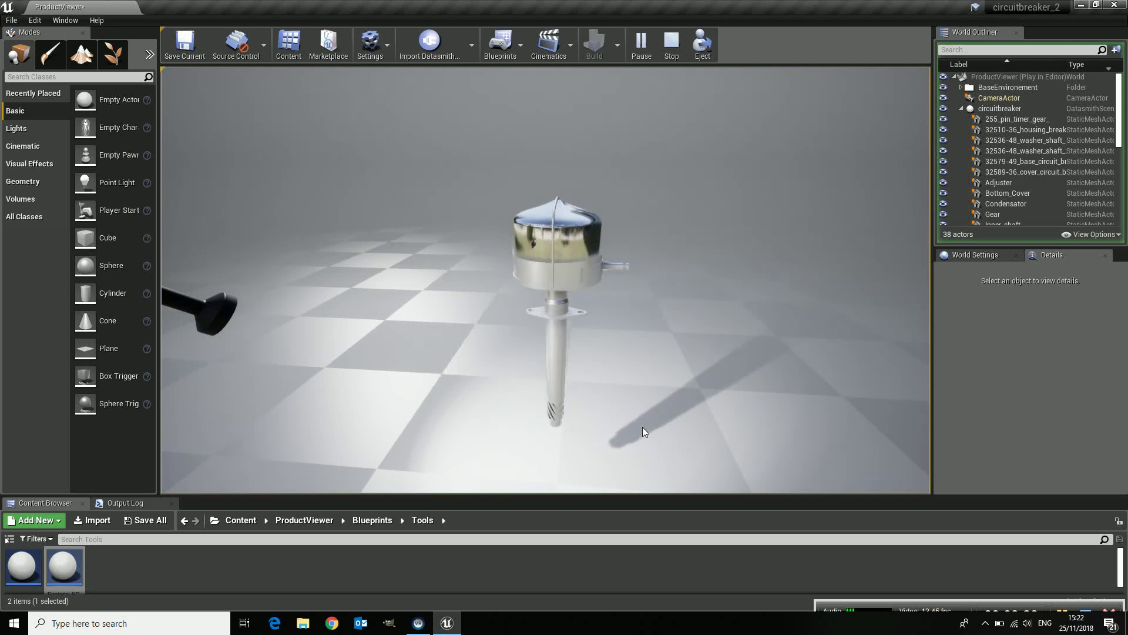